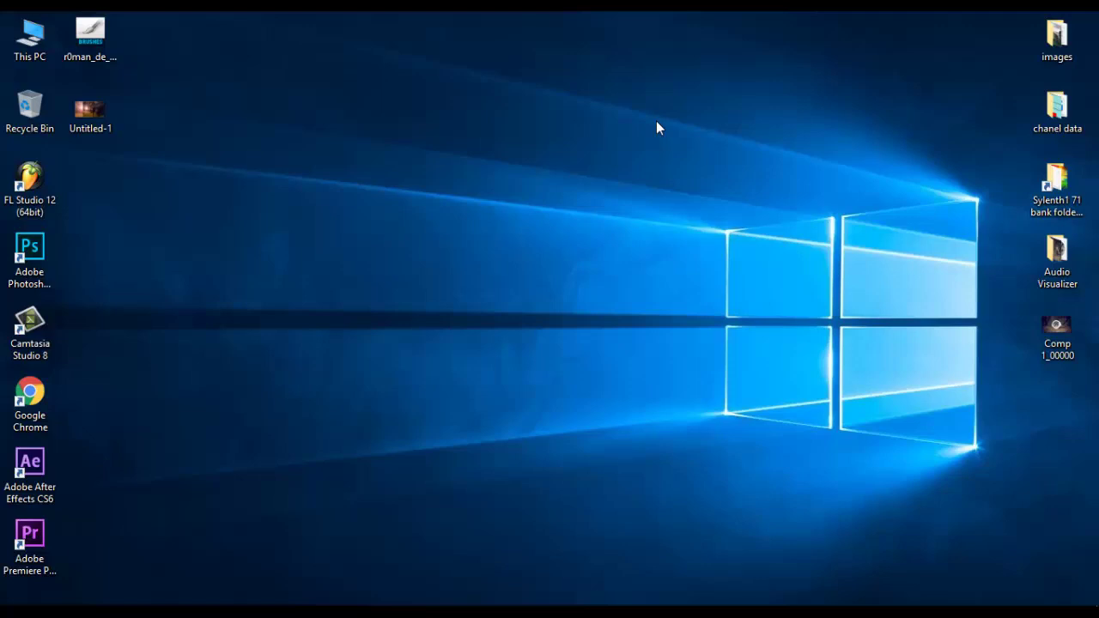
right_click(287, 74)
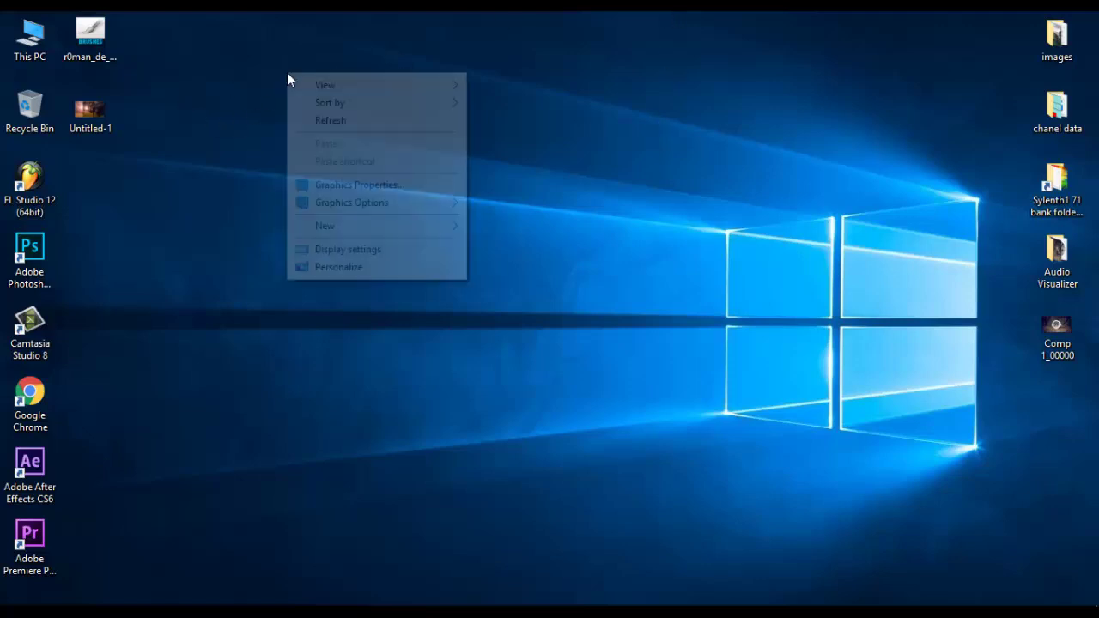
click(318, 124)
right_click(307, 126)
click(334, 174)
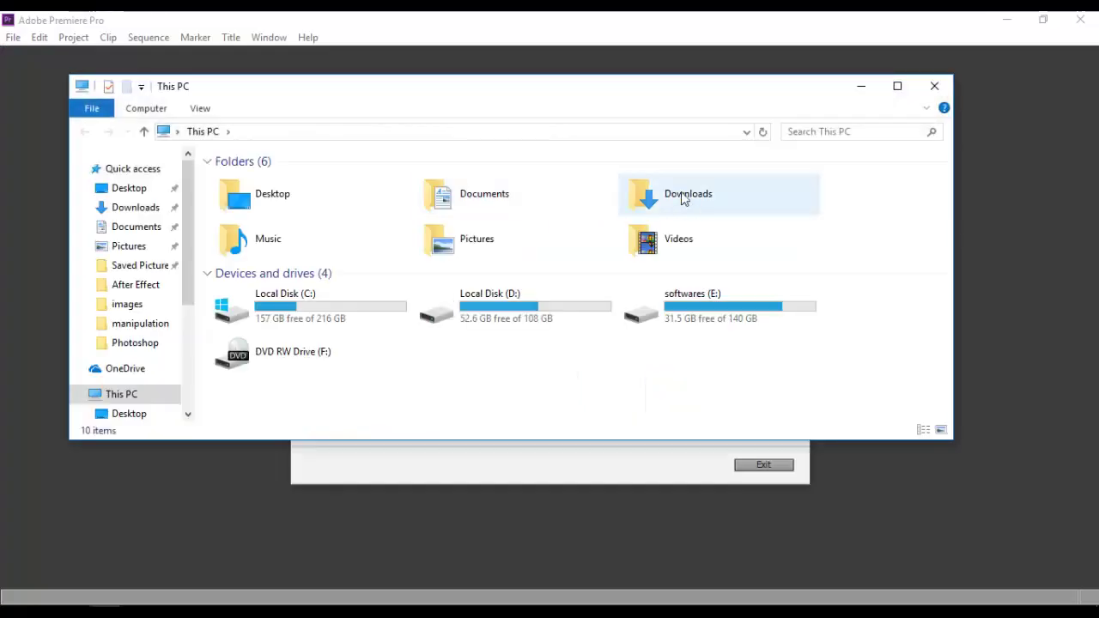
- Browse the softwares (E:) drive and open its mr.dee soft folder
double_click(684, 309)
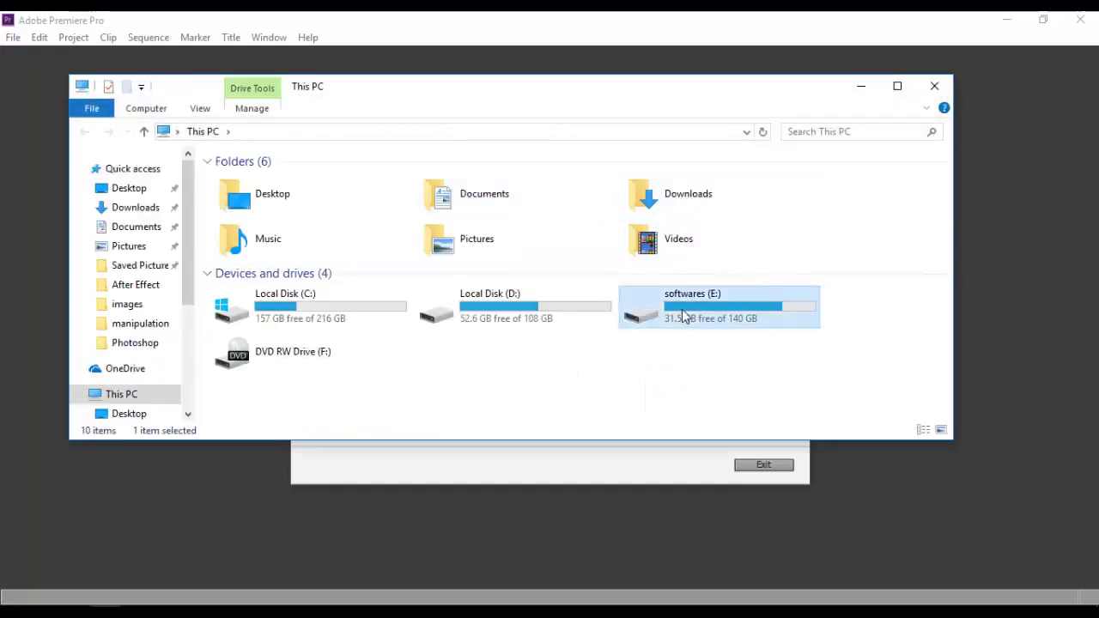
scroll(380, 287, down, 2)
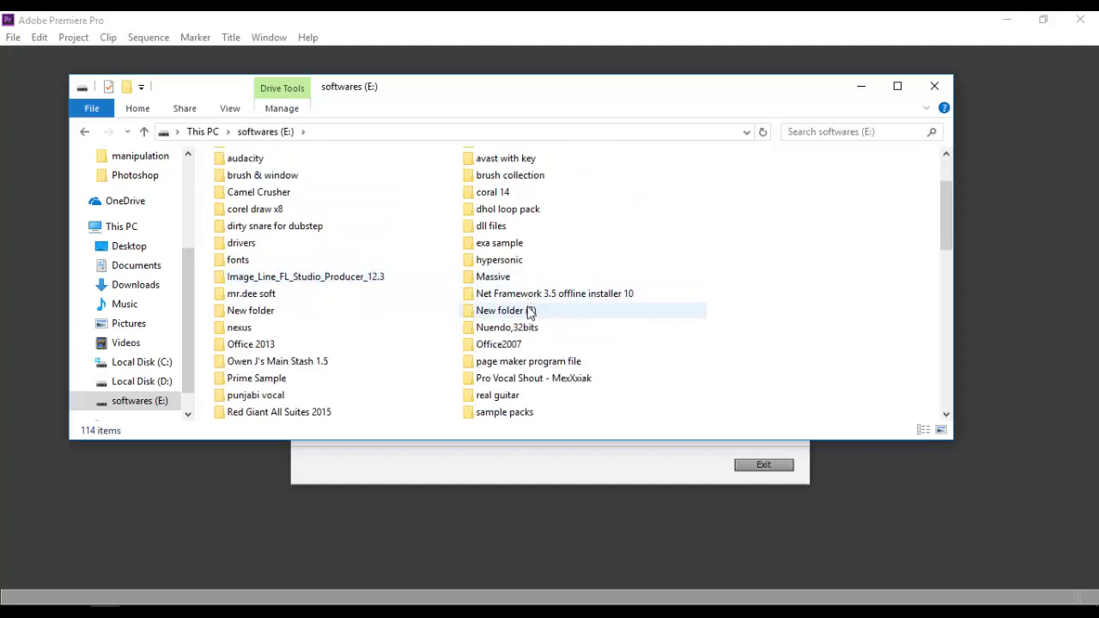
scroll(550, 339, down, 2)
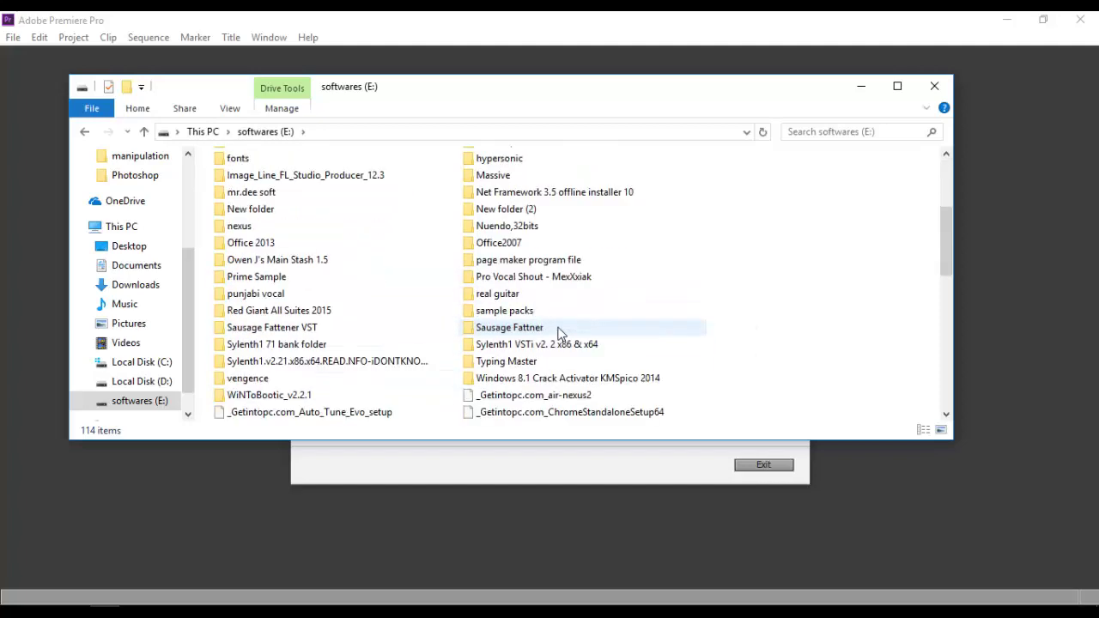
scroll(554, 337, up, 2)
double_click(250, 289)
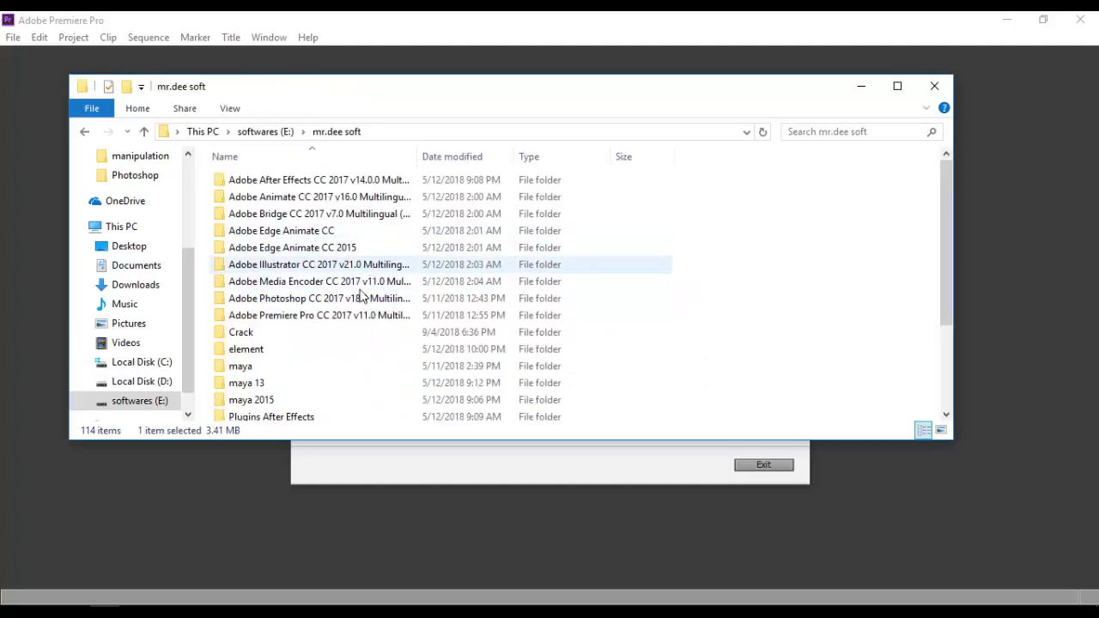
- Open the Adobe Premiere Pro CC 2017 folder, look at its Set-up application, and close the file window
click(346, 315)
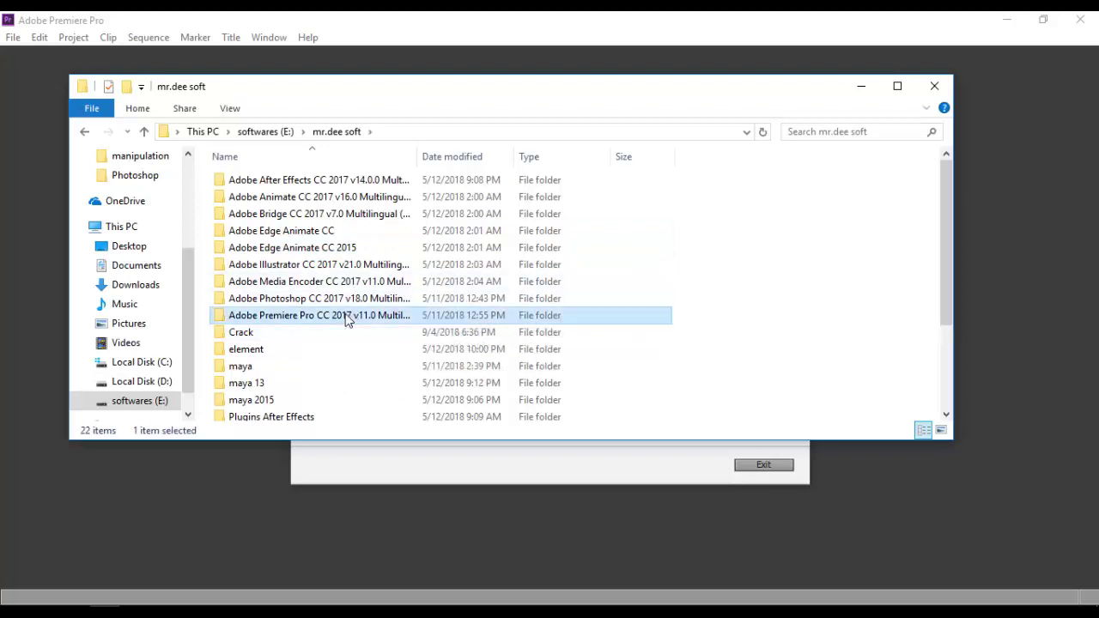
click(346, 315)
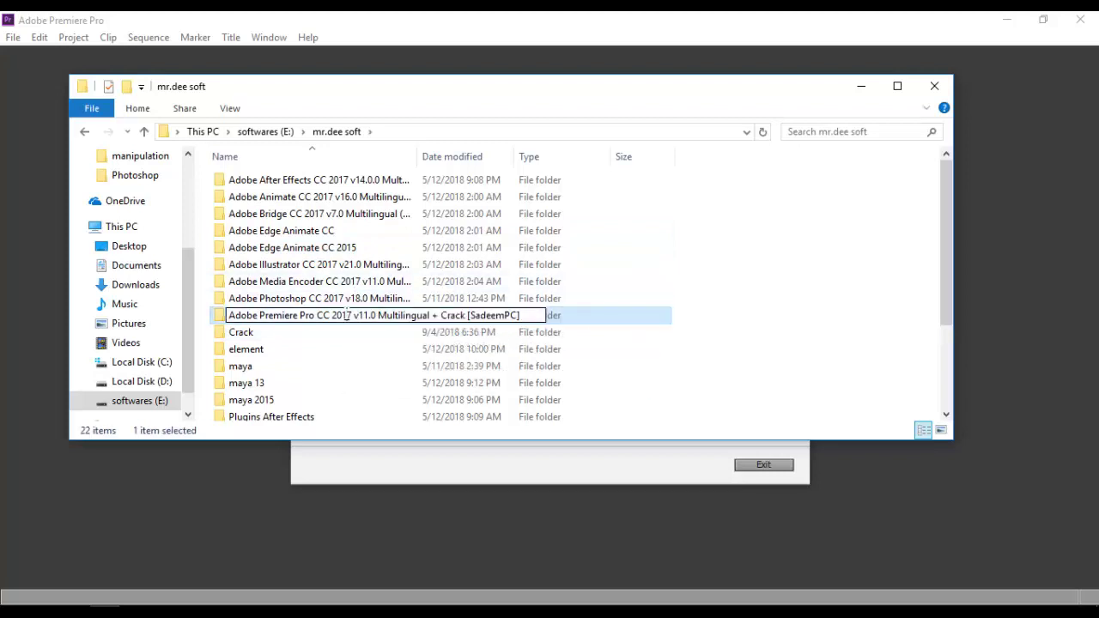
double_click(563, 319)
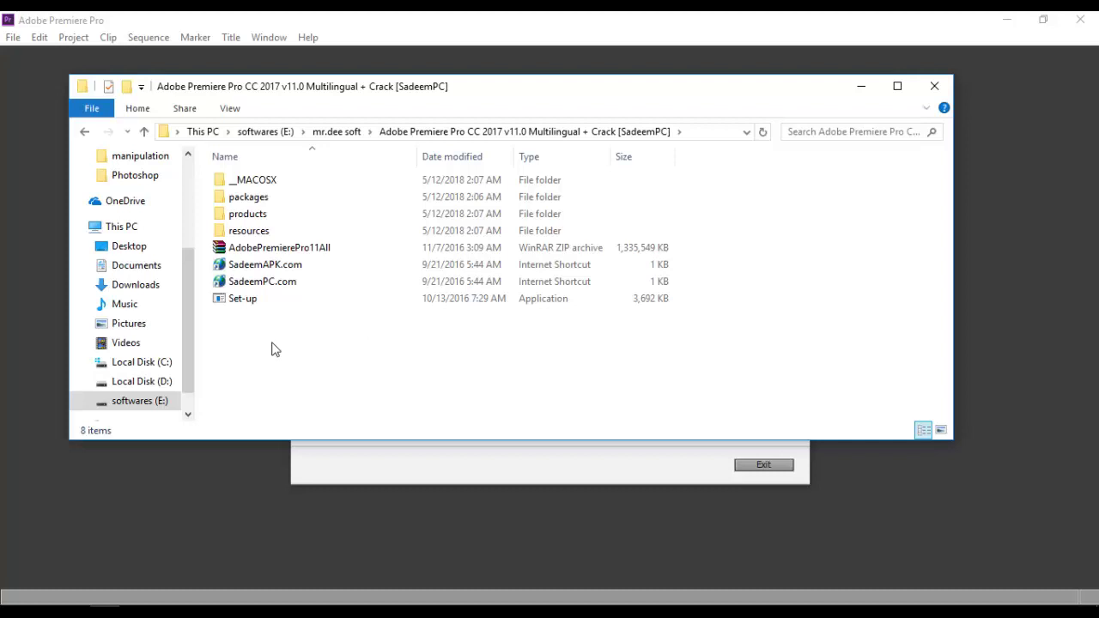
click(267, 305)
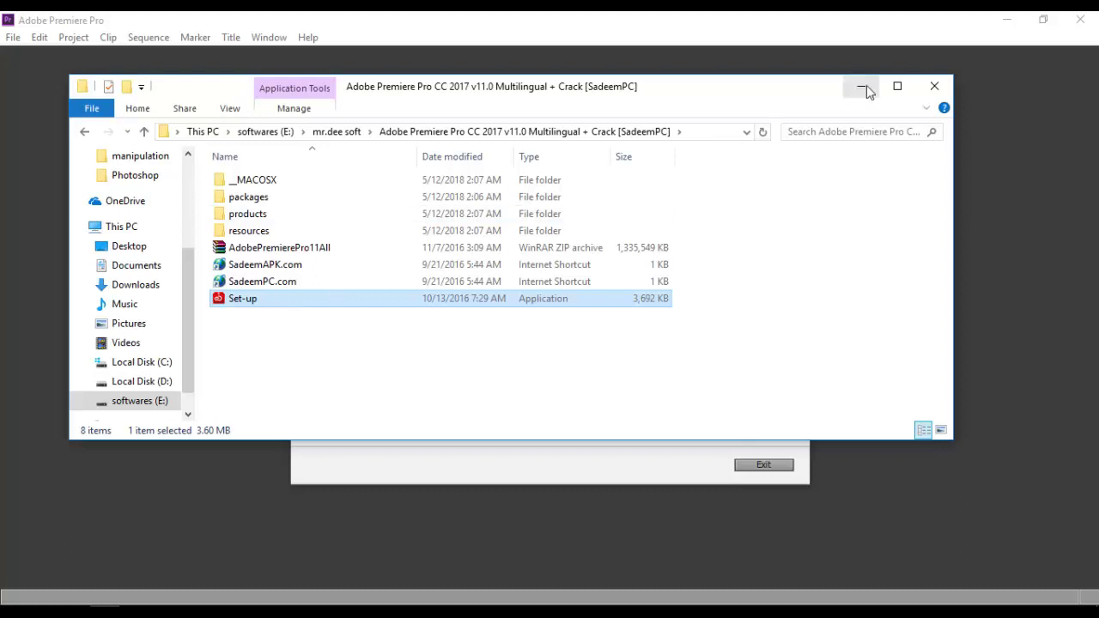
click(929, 86)
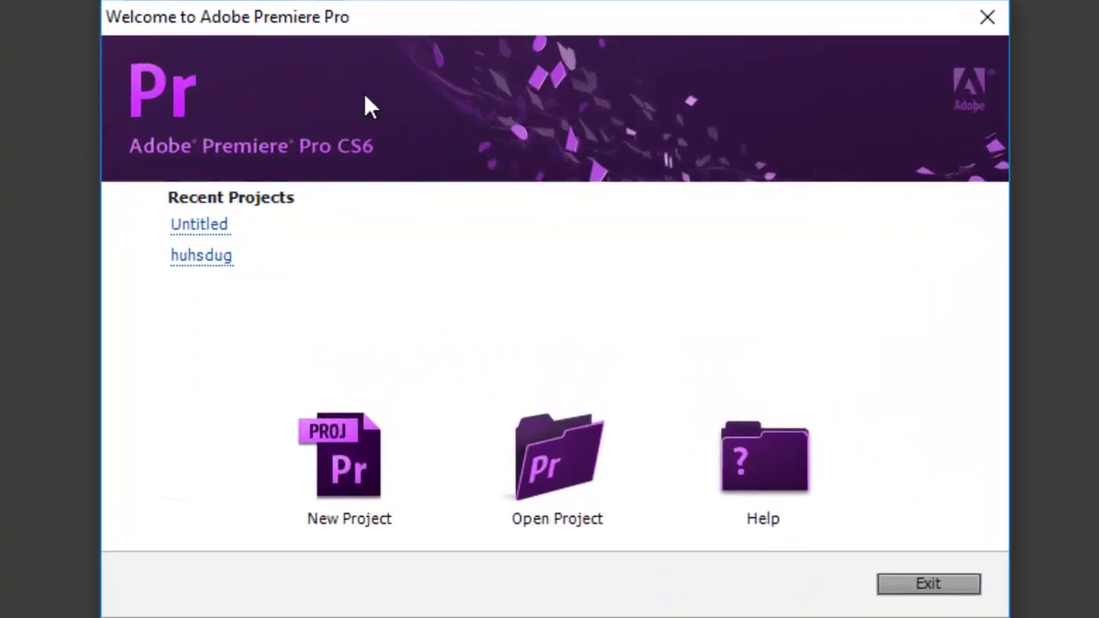
- Start a new project and review its scratch disk settings before returning to the general settings
drag(426, 20, 390, 39)
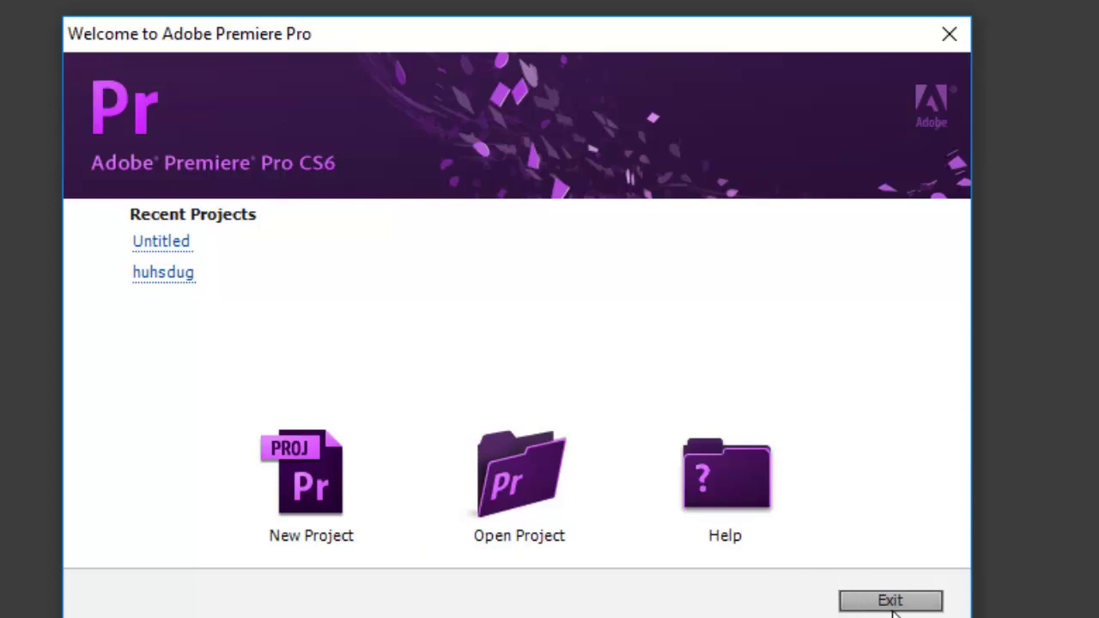
click(383, 524)
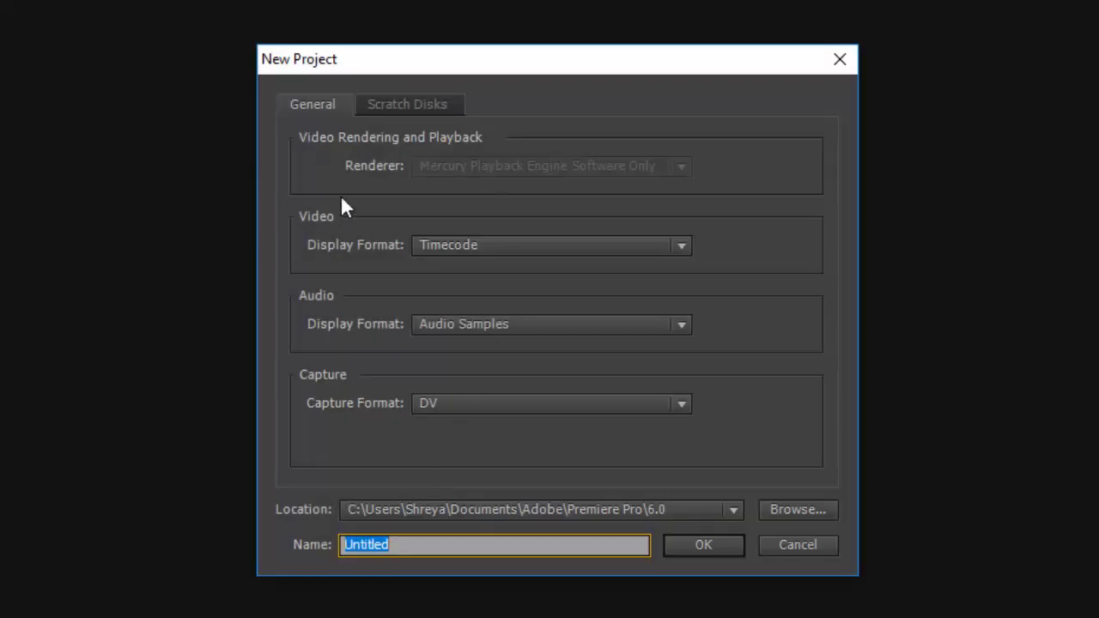
click(333, 109)
click(390, 108)
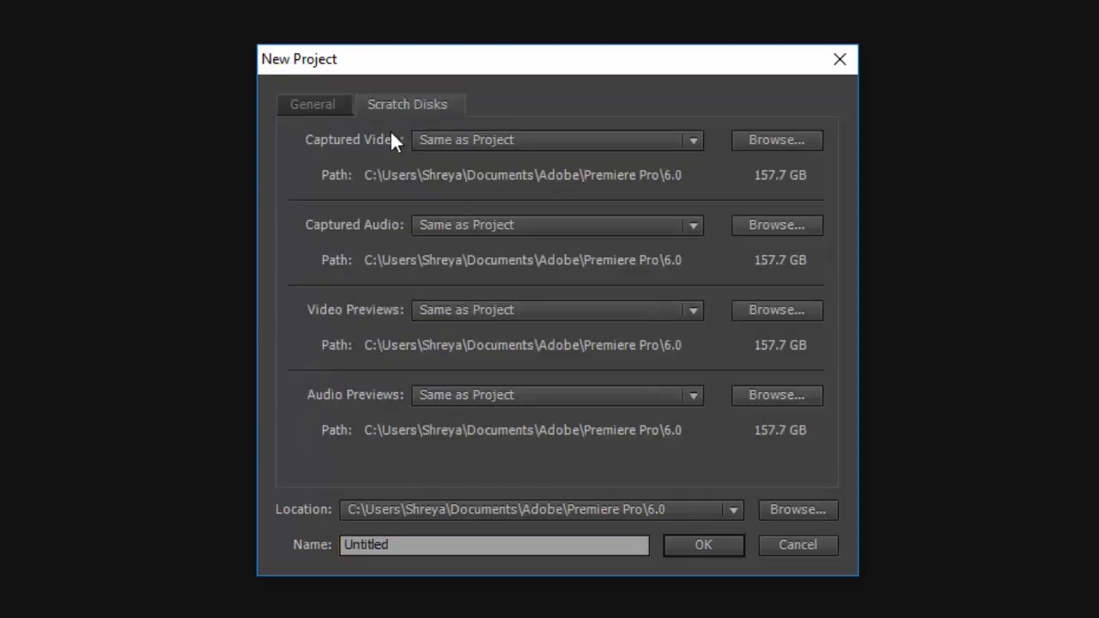
click(319, 108)
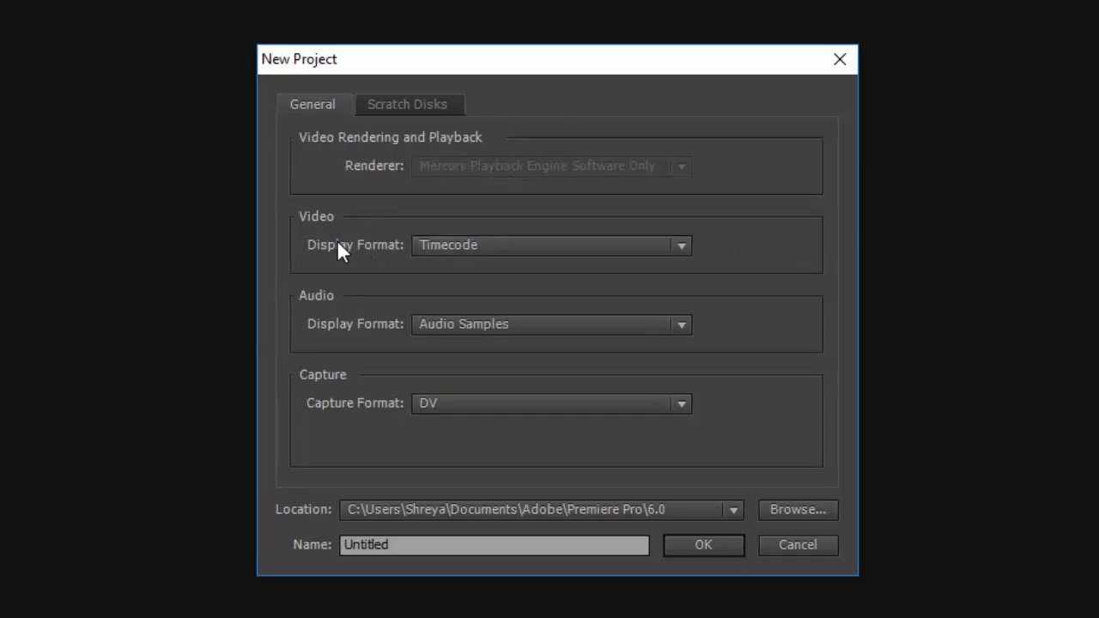
- Choose Timecode for the video display format and Audio Samples for audio, keeping DV as the capture format
click(462, 249)
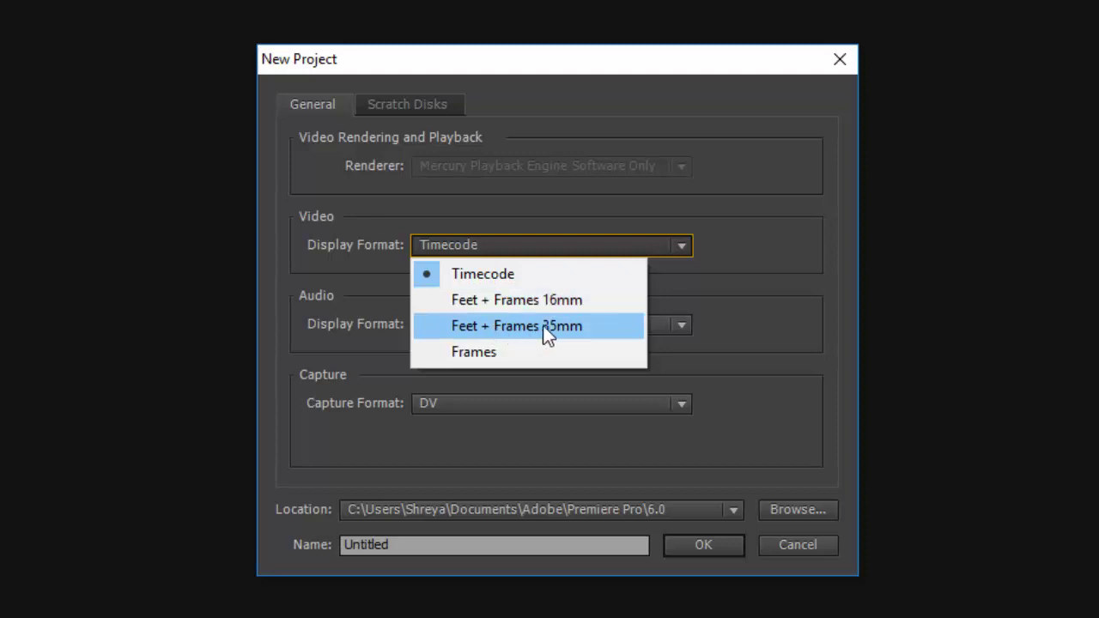
click(518, 275)
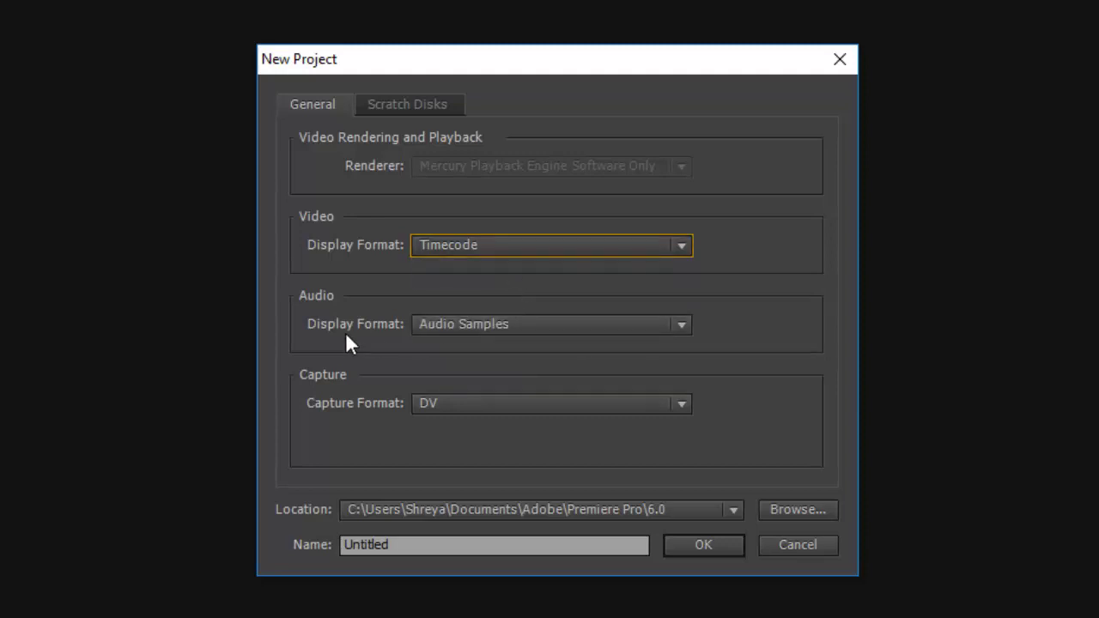
click(458, 327)
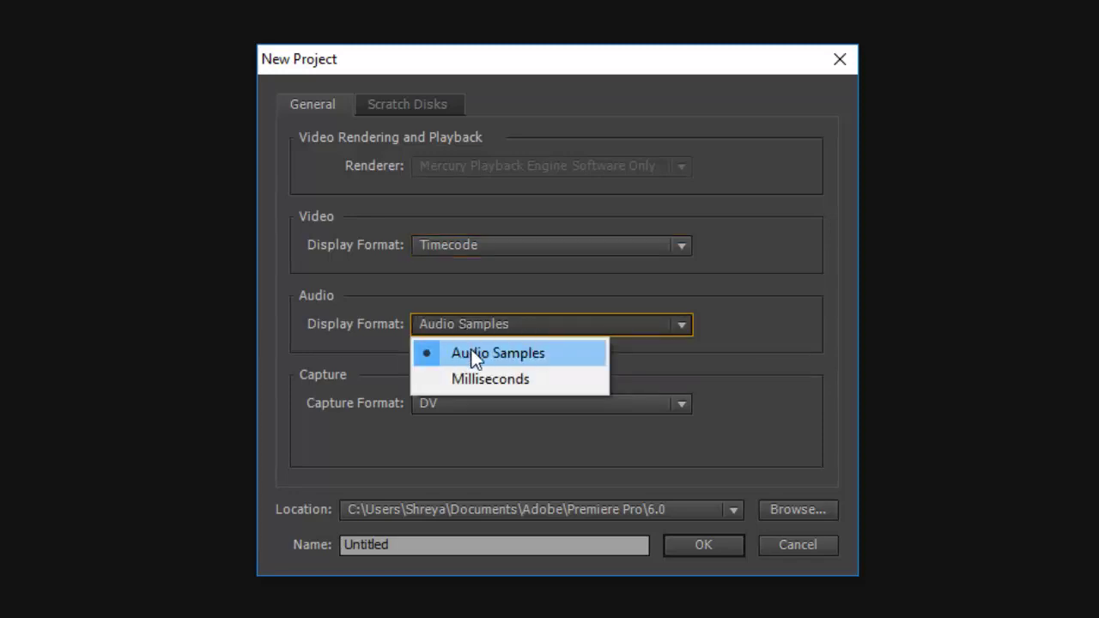
click(471, 352)
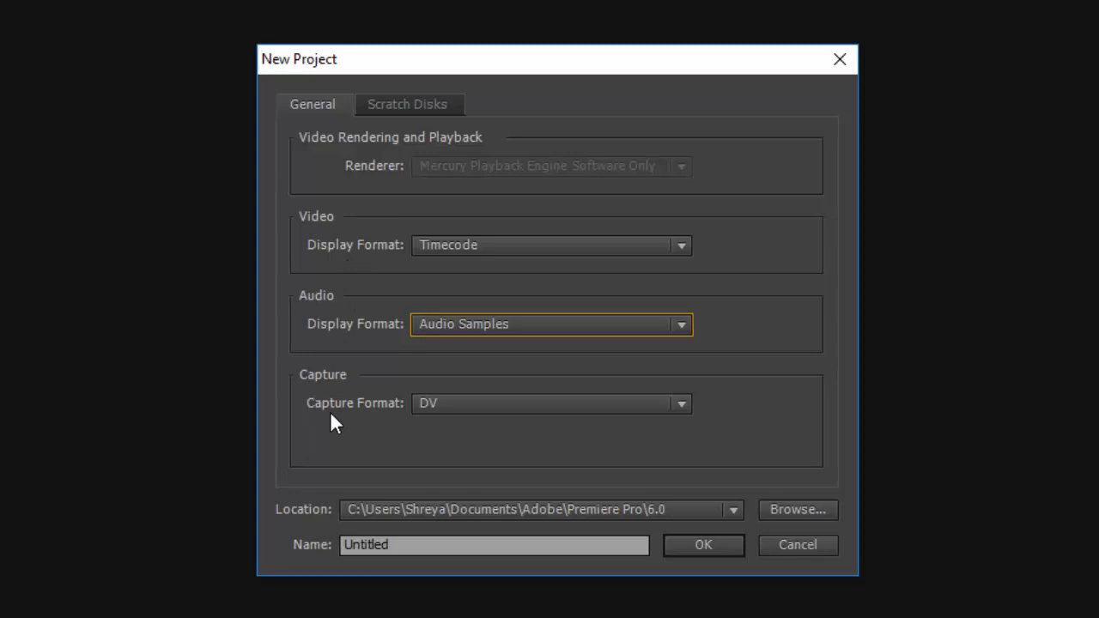
click(431, 408)
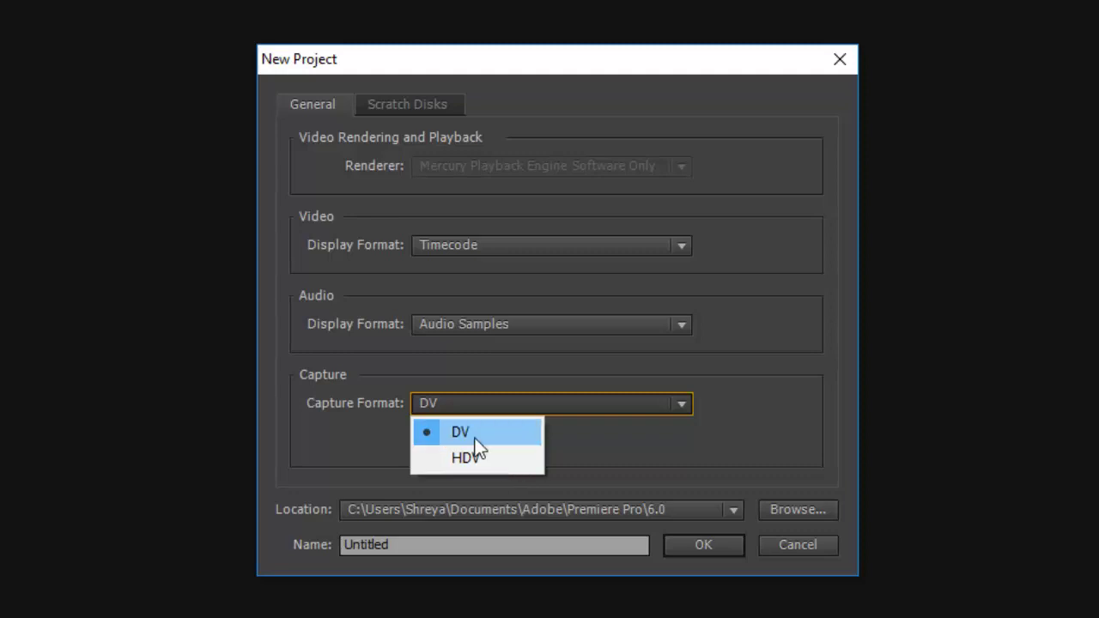
click(623, 441)
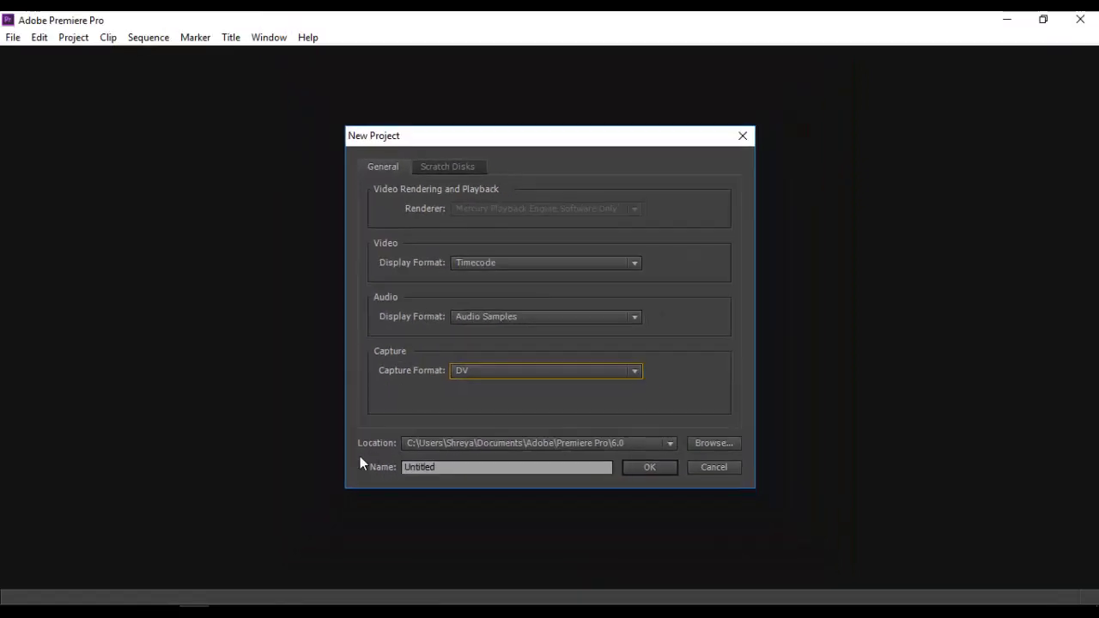
- Set the new project's location to the chanel data folder on the Desktop
click(699, 443)
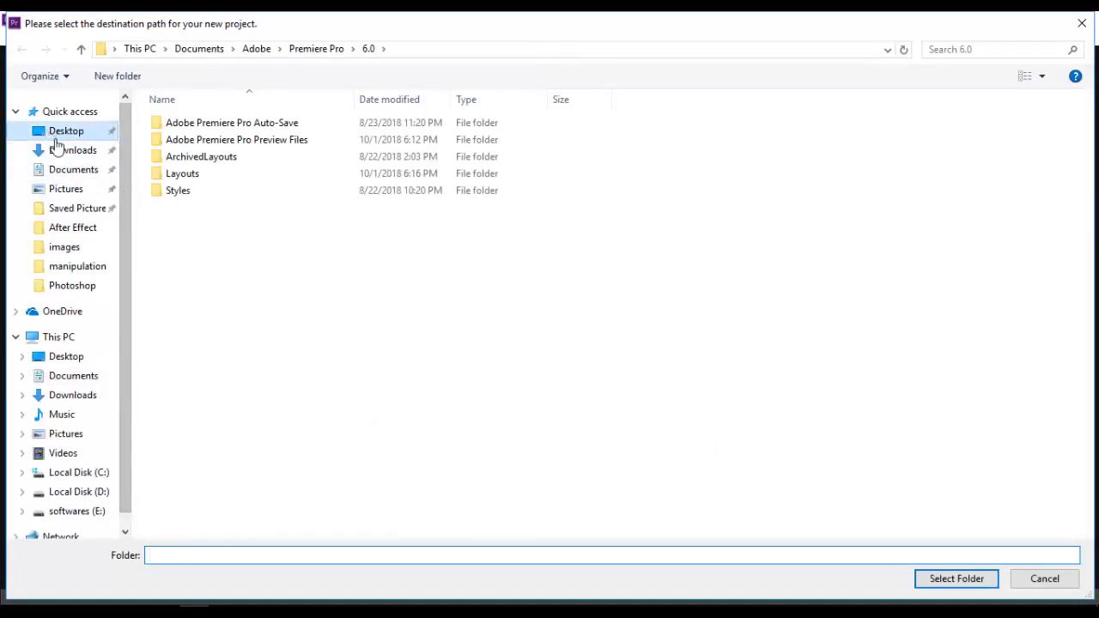
click(61, 131)
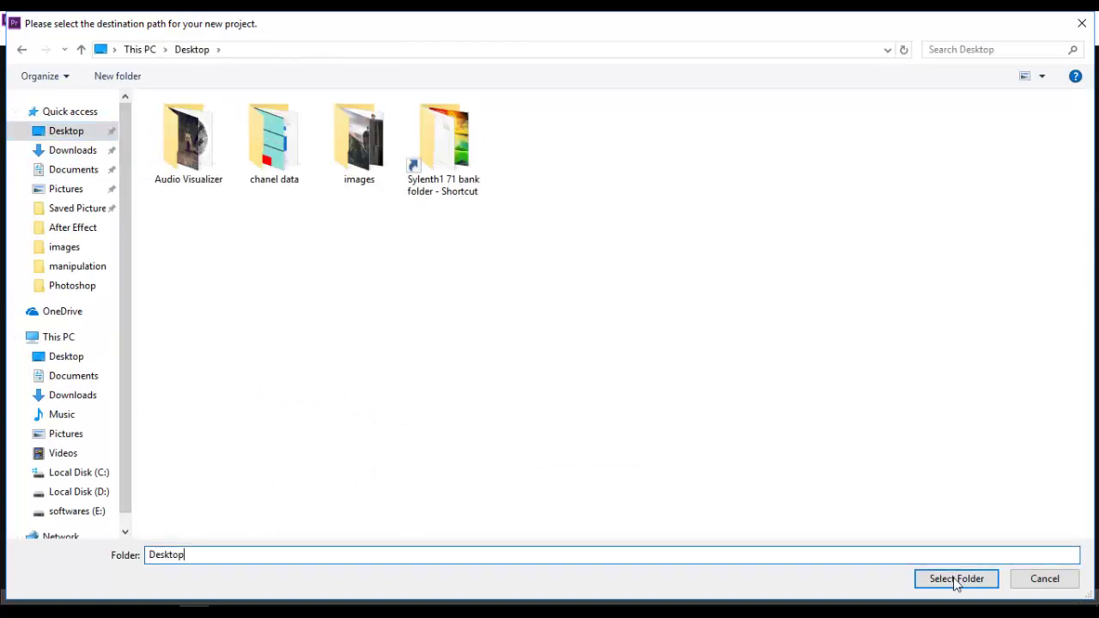
click(277, 143)
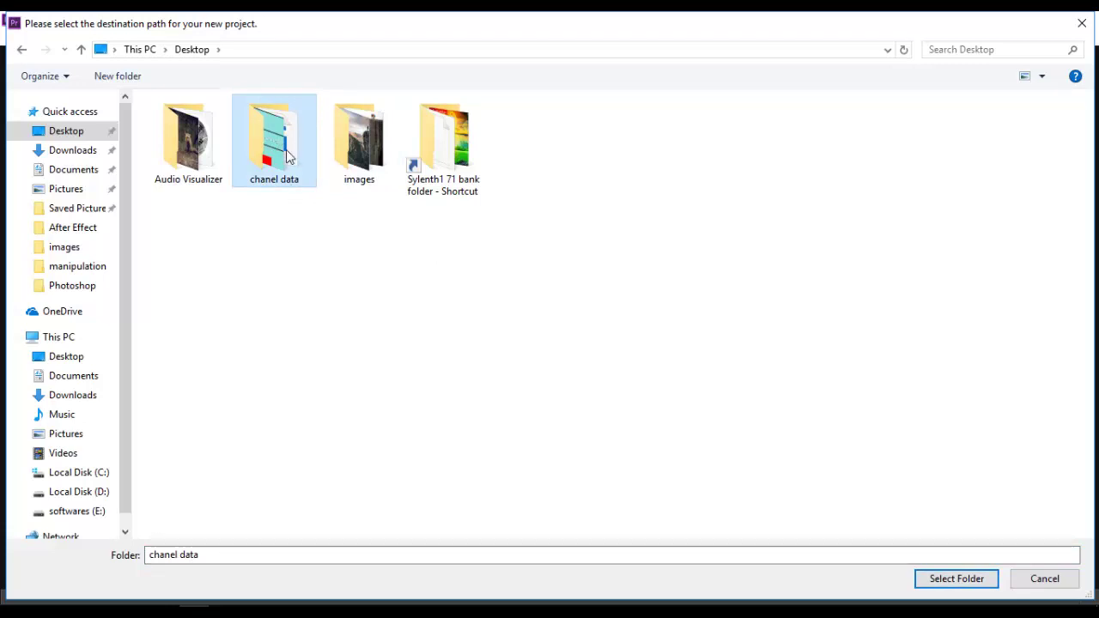
click(955, 580)
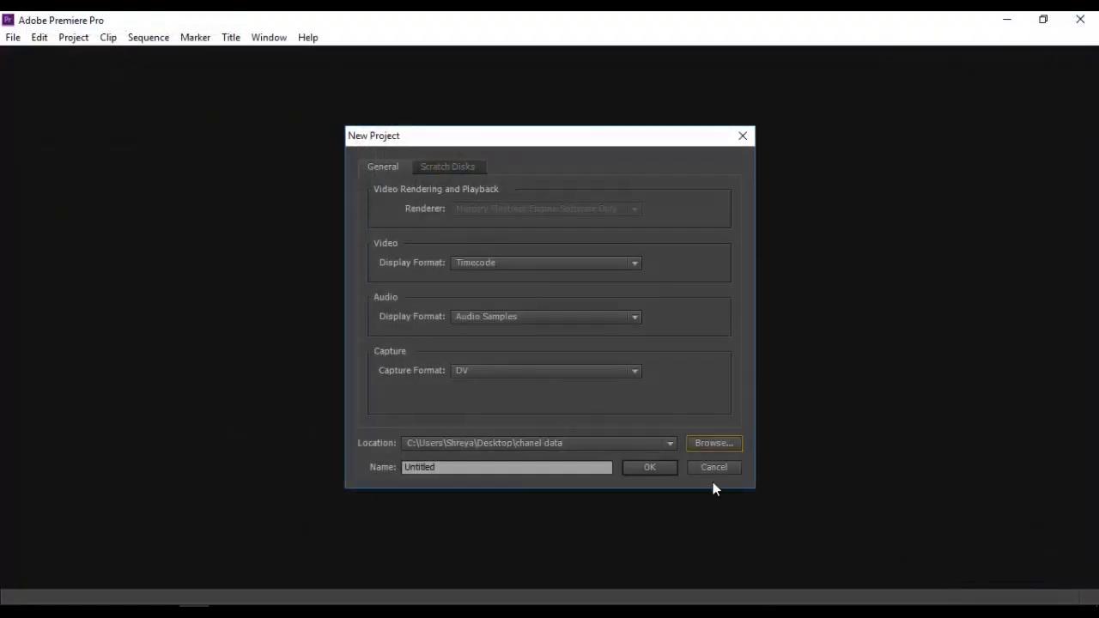
- Enter a person's first name as the project name and create the project
click(479, 471)
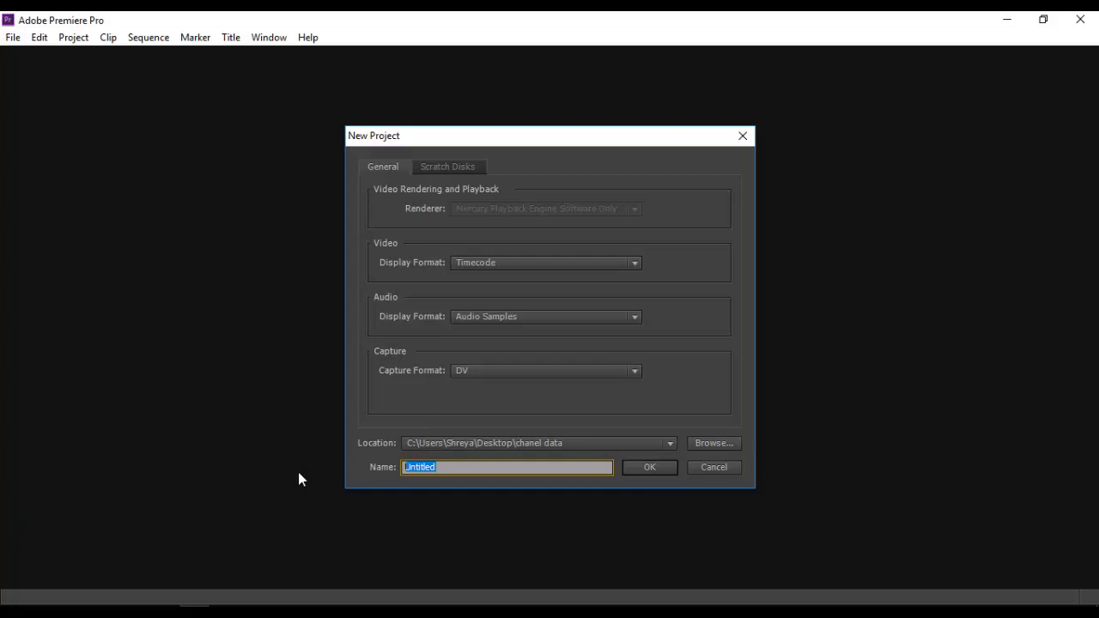
text(pradip)
click(652, 470)
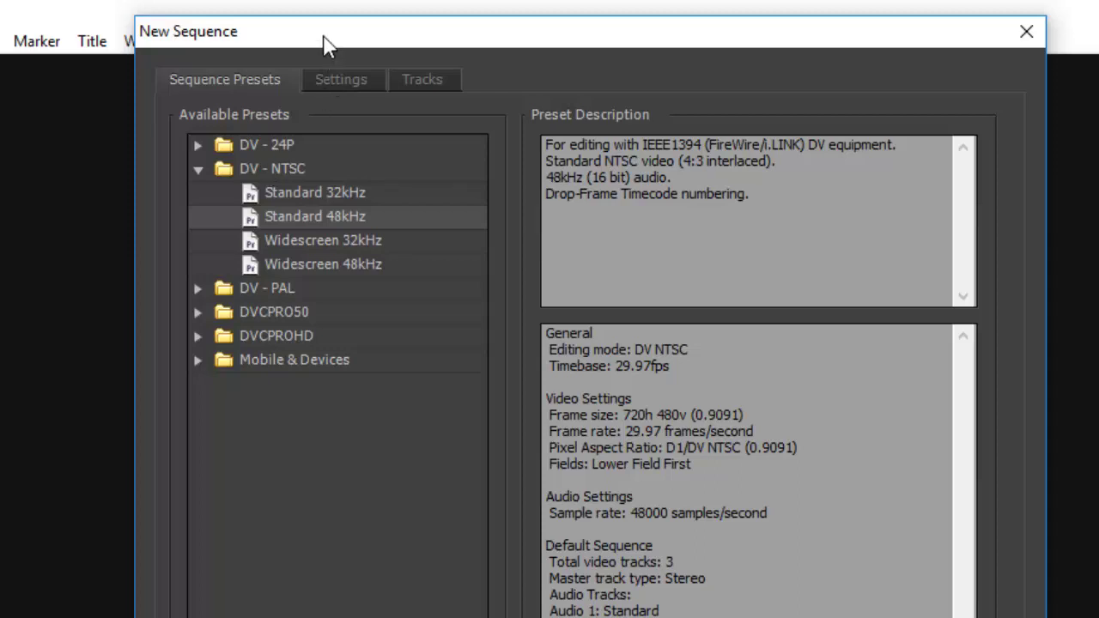
- Show the new sequence's detailed settings and view the preset saving dialog without saving a preset
drag(323, 55, 325, 96)
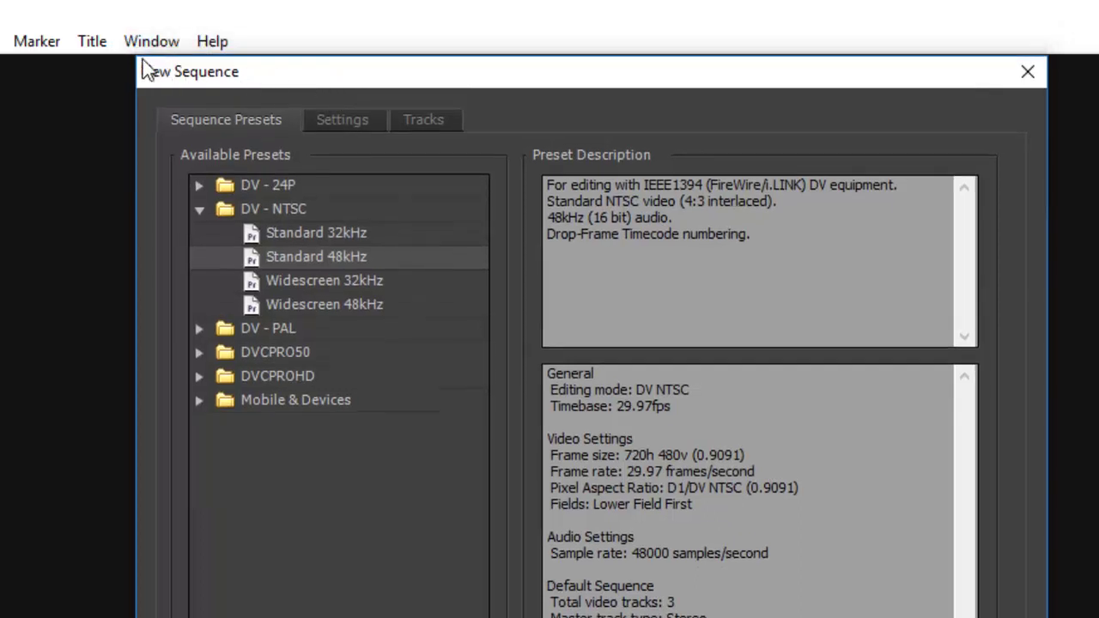
drag(193, 60, 195, 7)
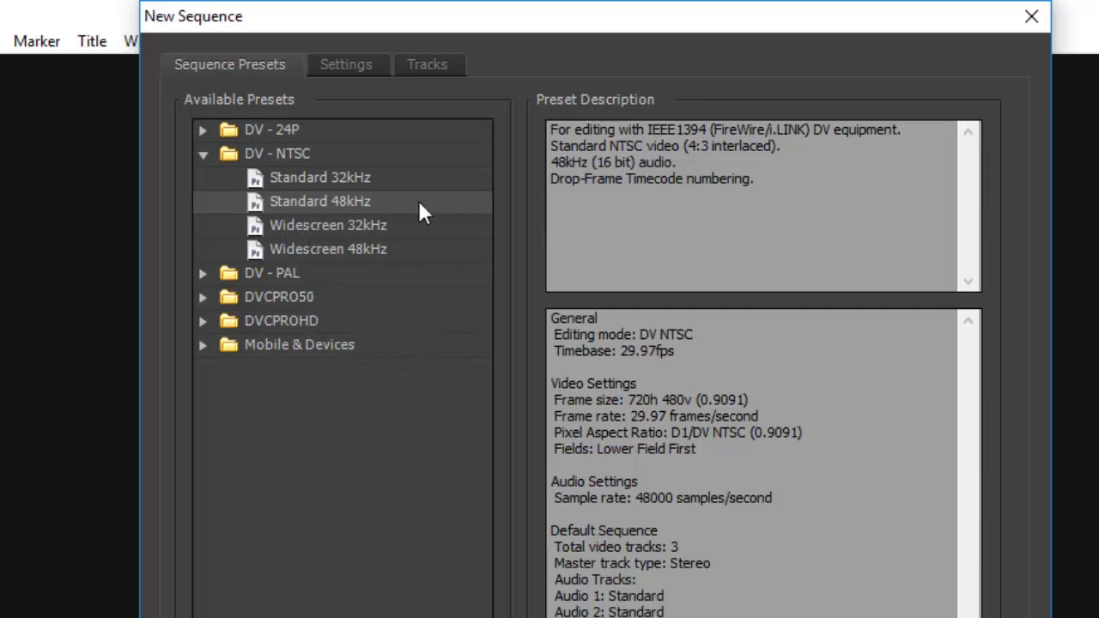
click(352, 66)
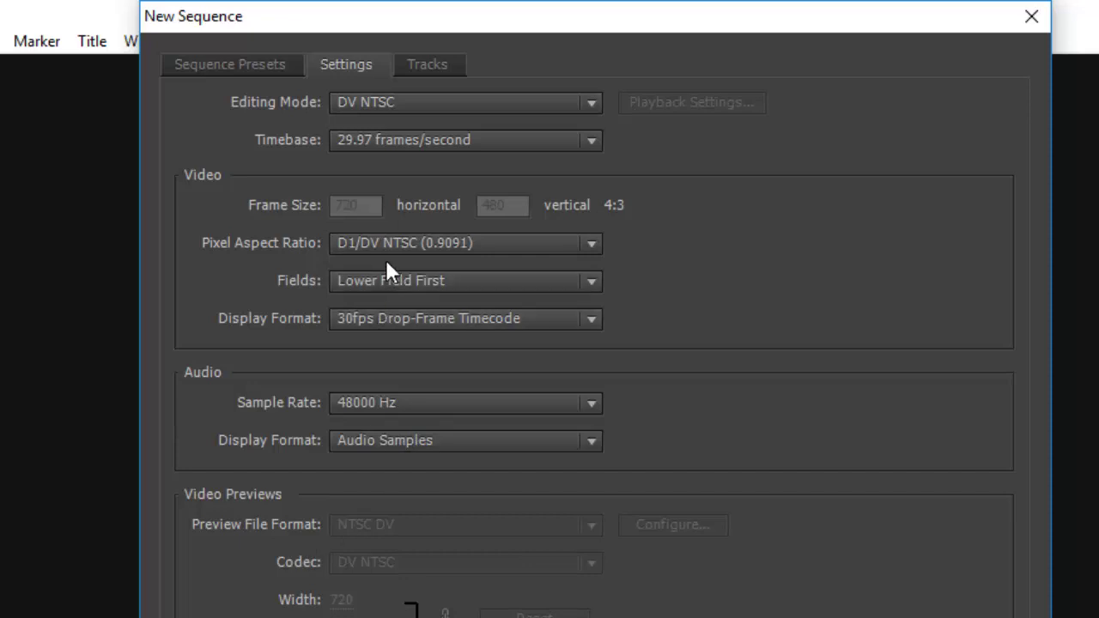
click(247, 617)
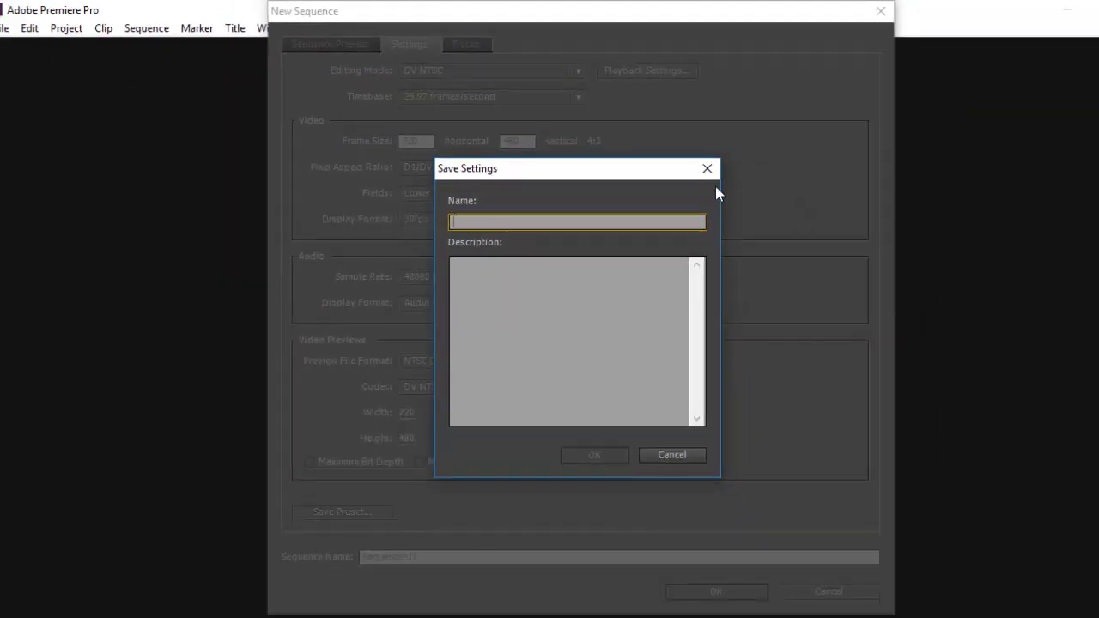
click(708, 168)
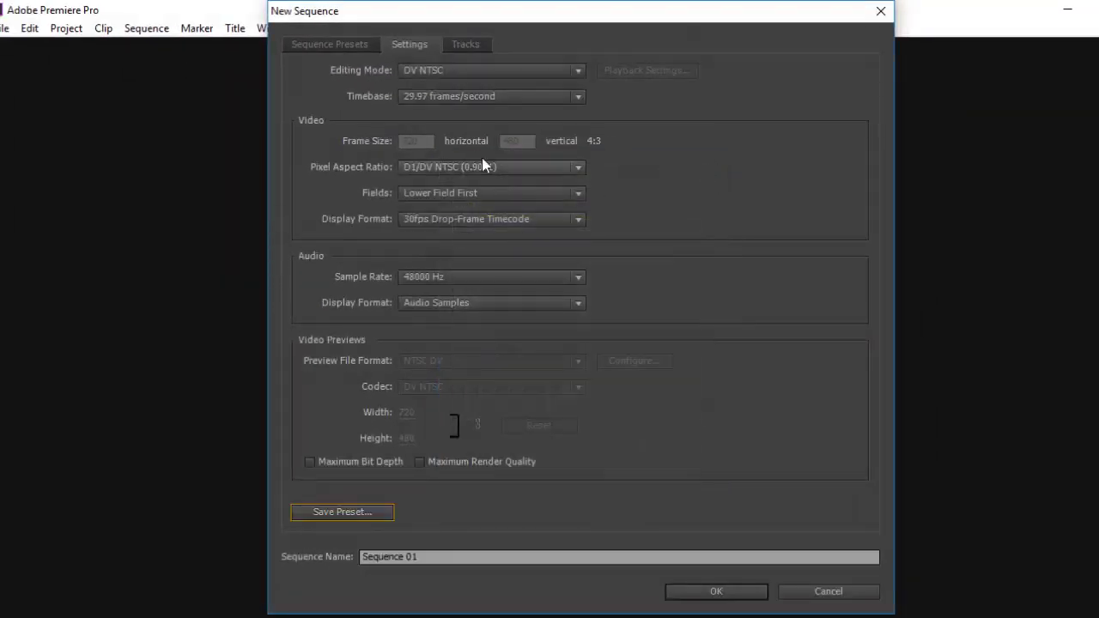
- Set the sequence's editing mode to Custom and its frame size to 1920 horizontal by 1080 vertical
click(456, 74)
click(456, 85)
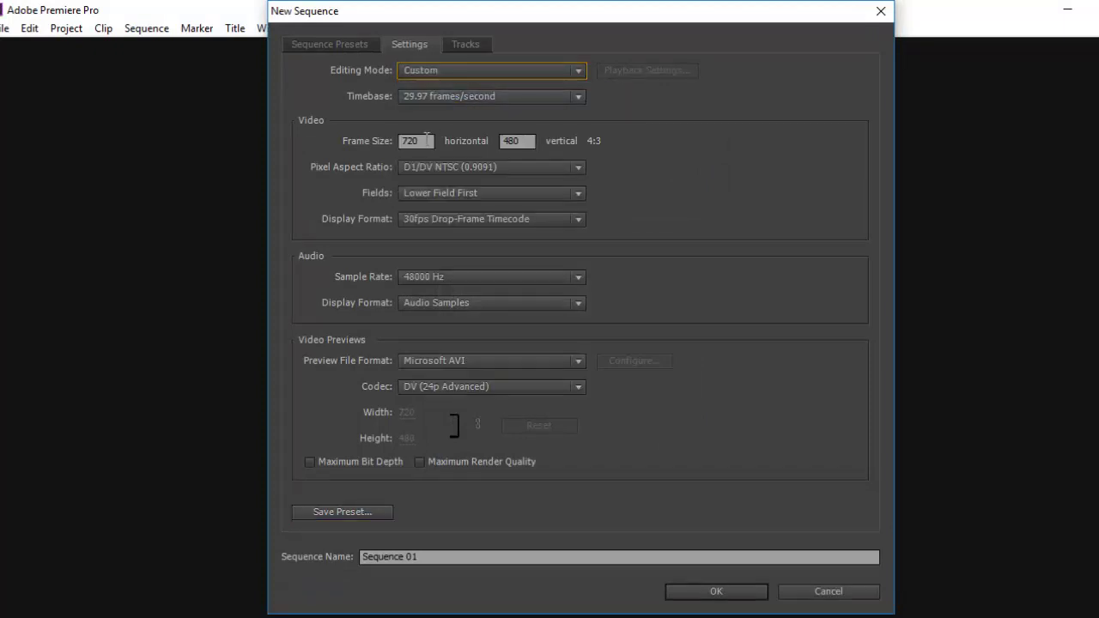
key(Tab)
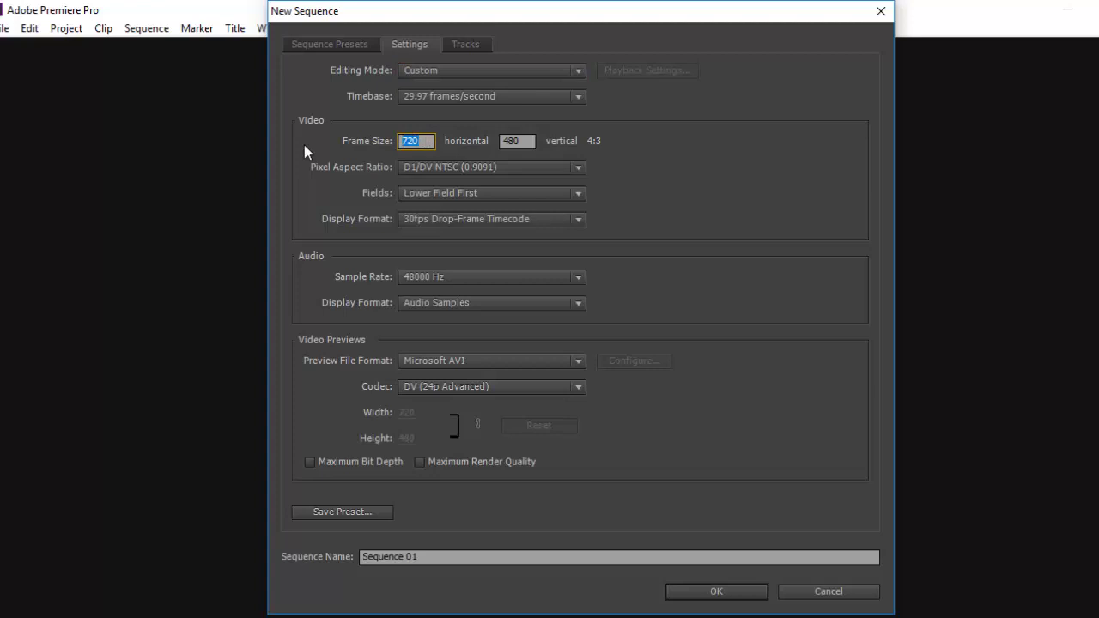
key(End)
key(Tab)
key(shift+Tab)
text(1920)
key(Tab)
text(1080)
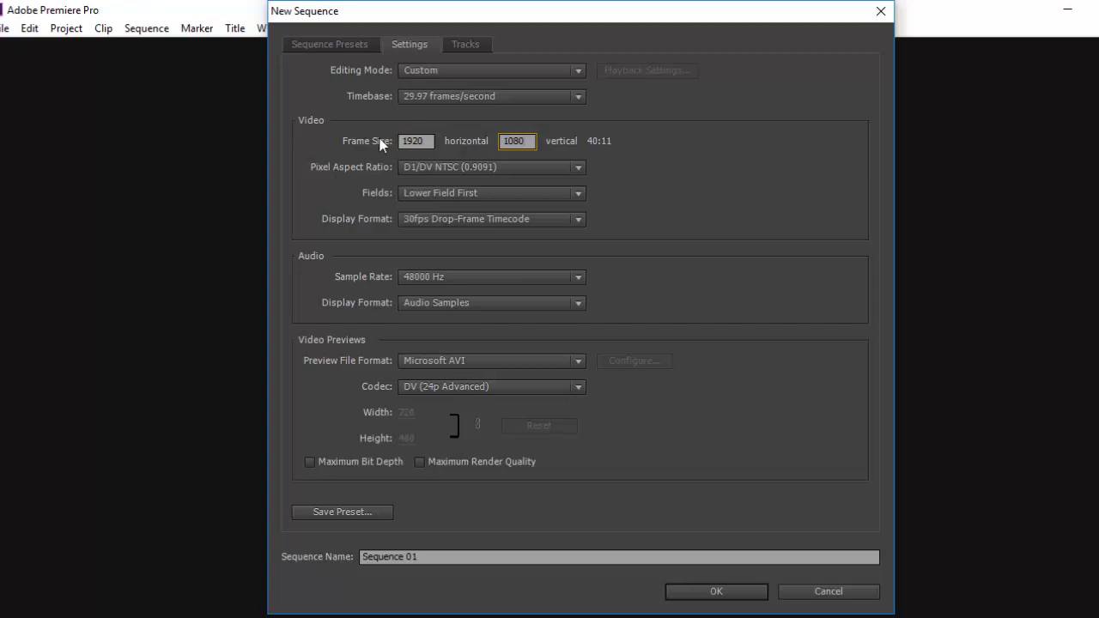
- Set the new sequence's timebase to 24.00 frames/second
click(685, 172)
click(479, 96)
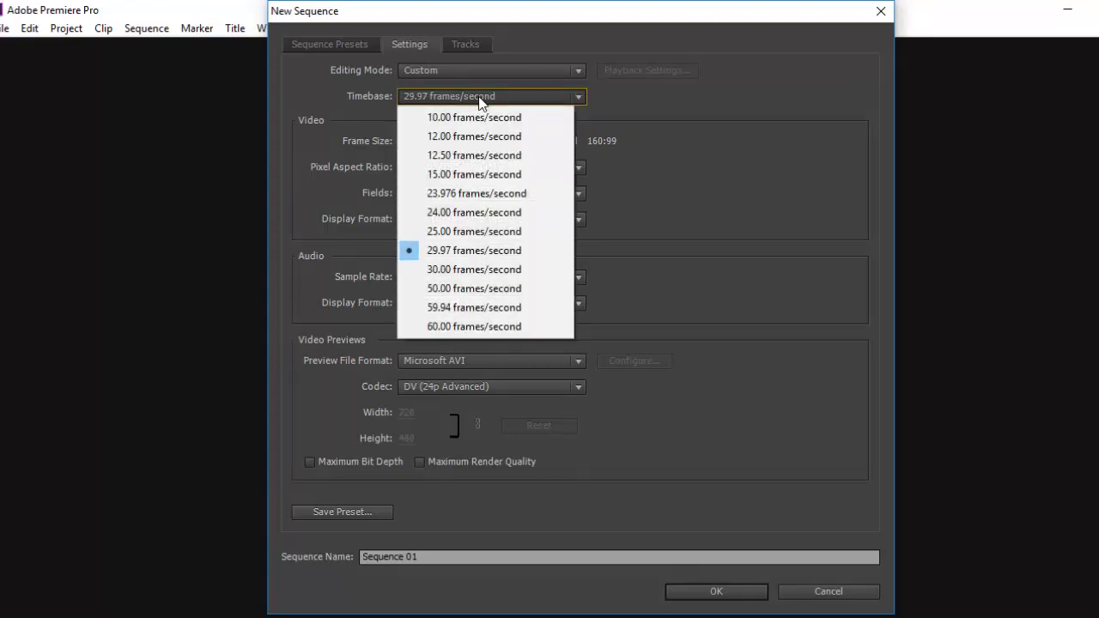
click(544, 215)
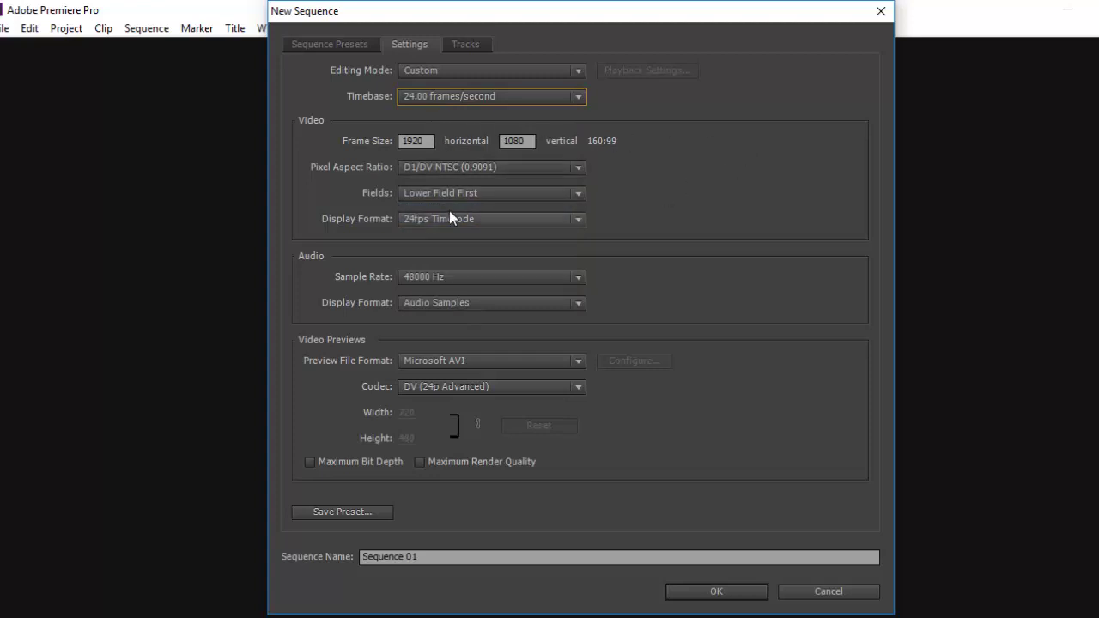
- Try Square Pixels (1.0) with progressive scan, and return the pixel aspect ratio to D1/DV NTSC (0.9091) with Lower Field First
click(438, 170)
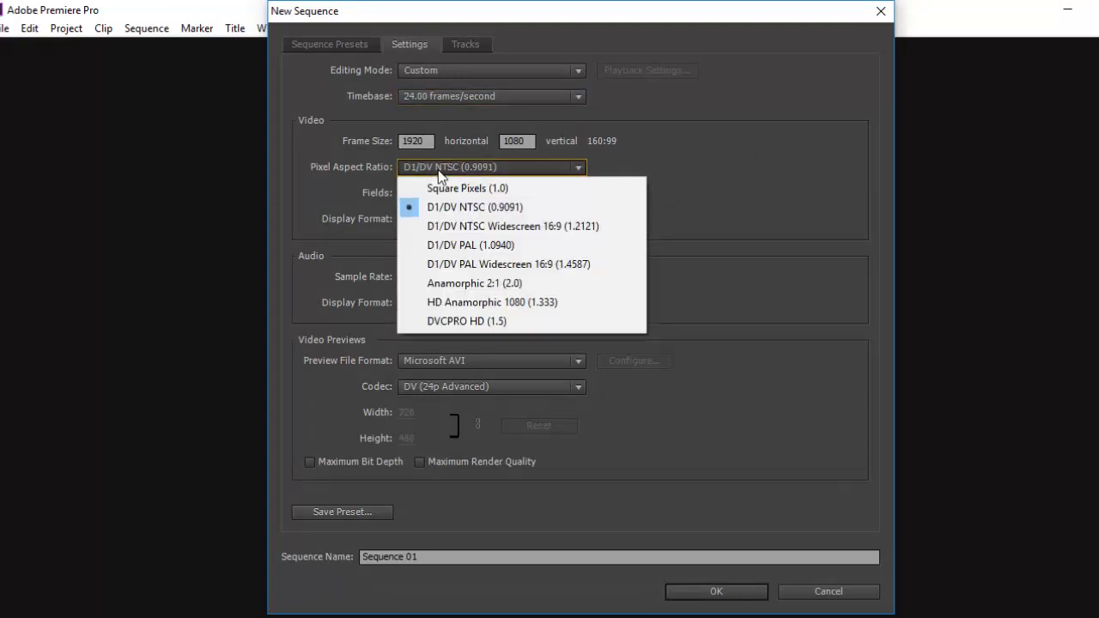
click(448, 186)
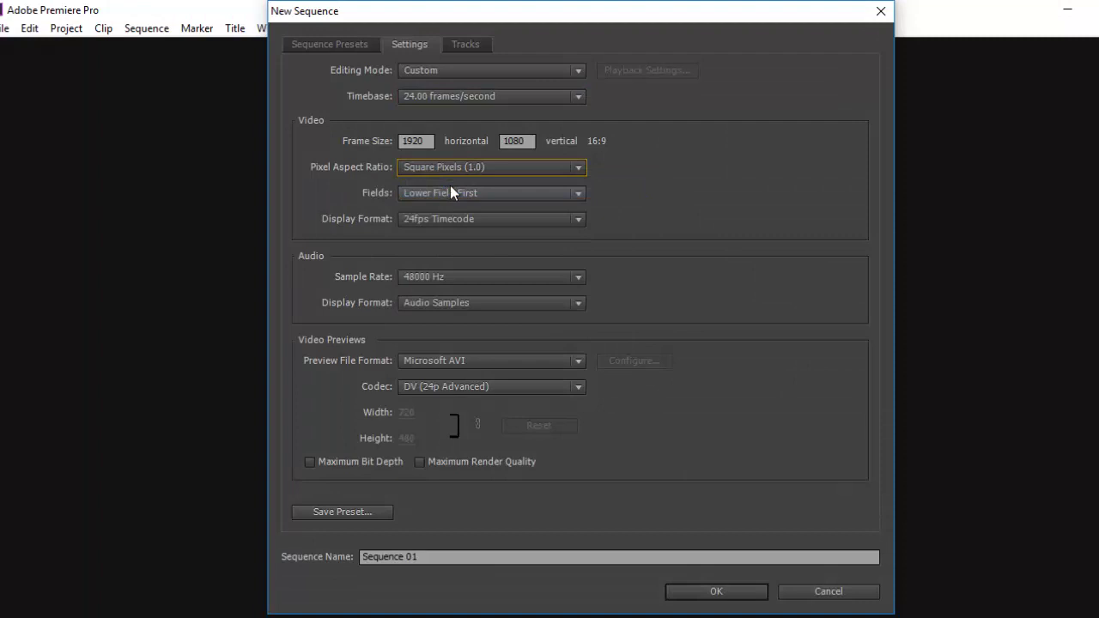
click(518, 195)
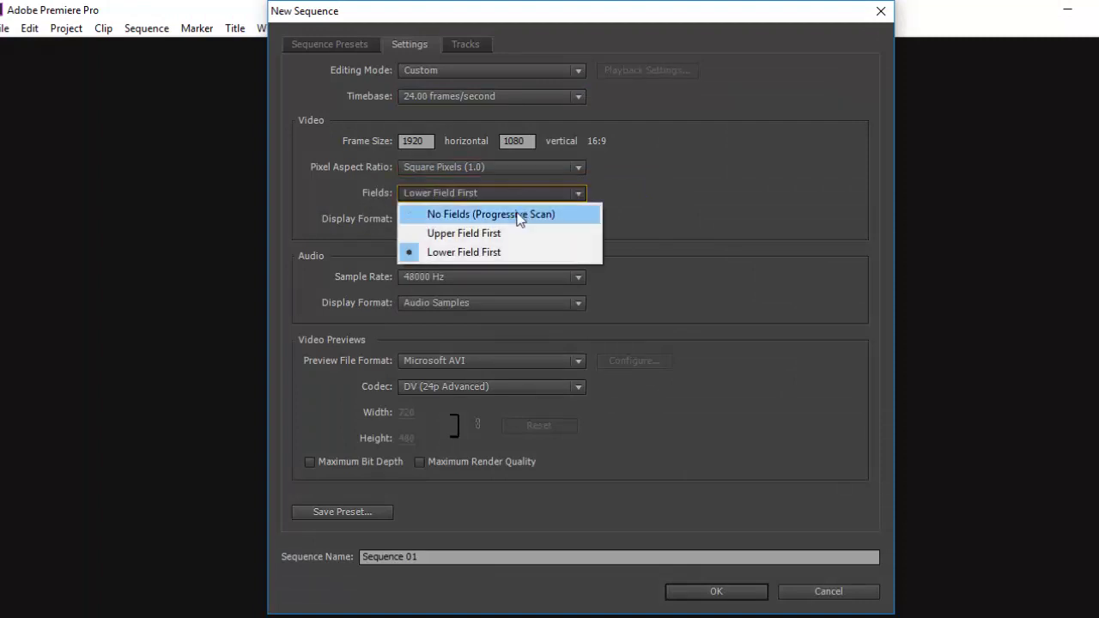
click(518, 216)
click(491, 169)
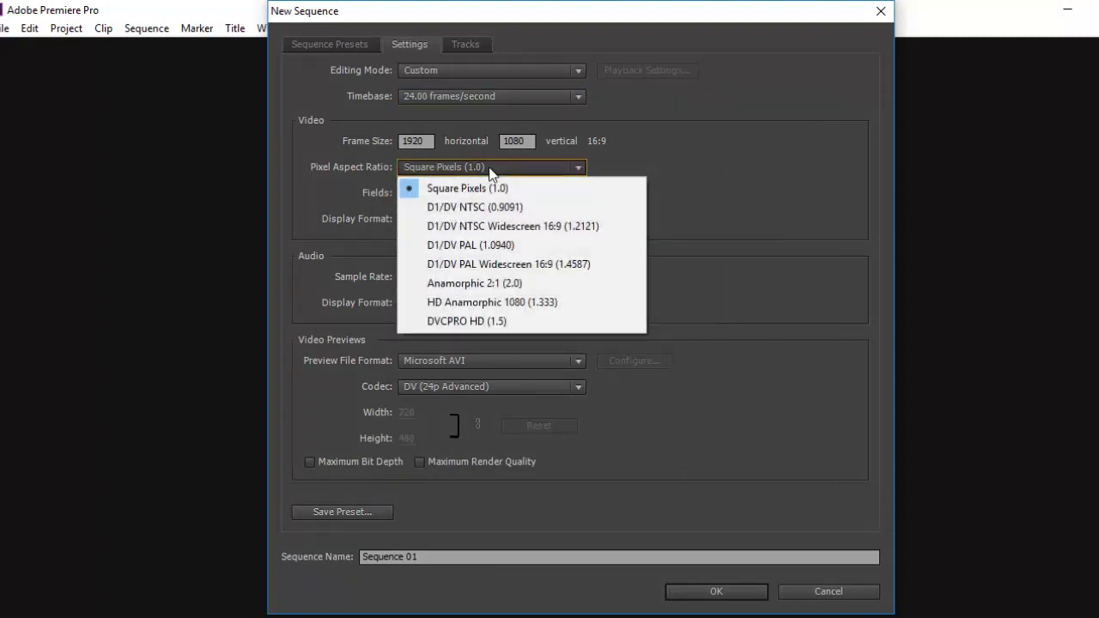
click(491, 207)
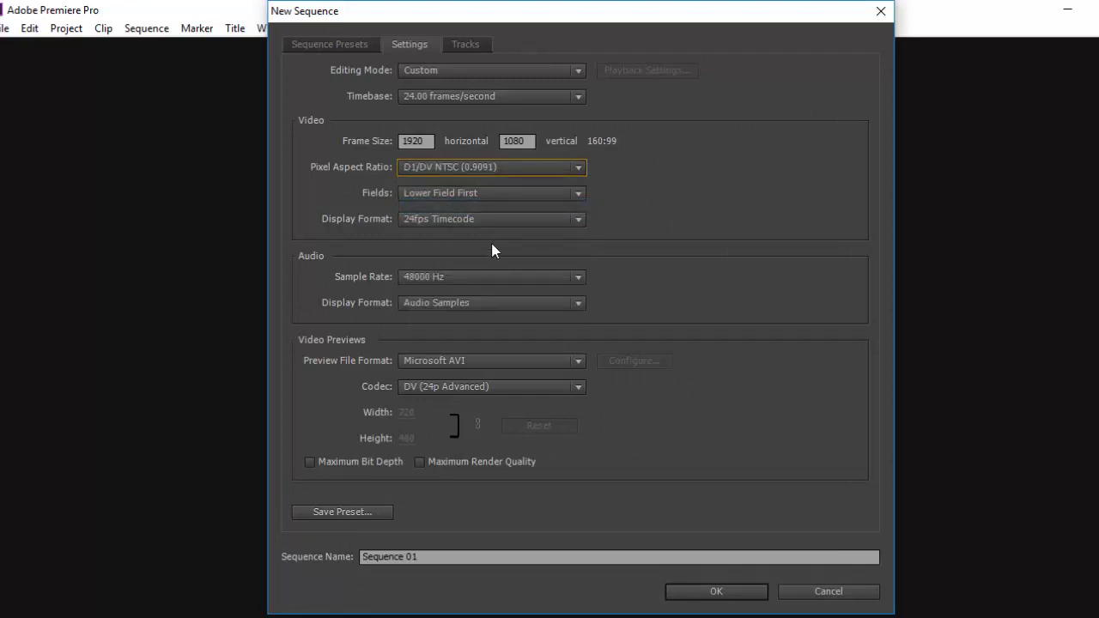
click(504, 194)
click(504, 196)
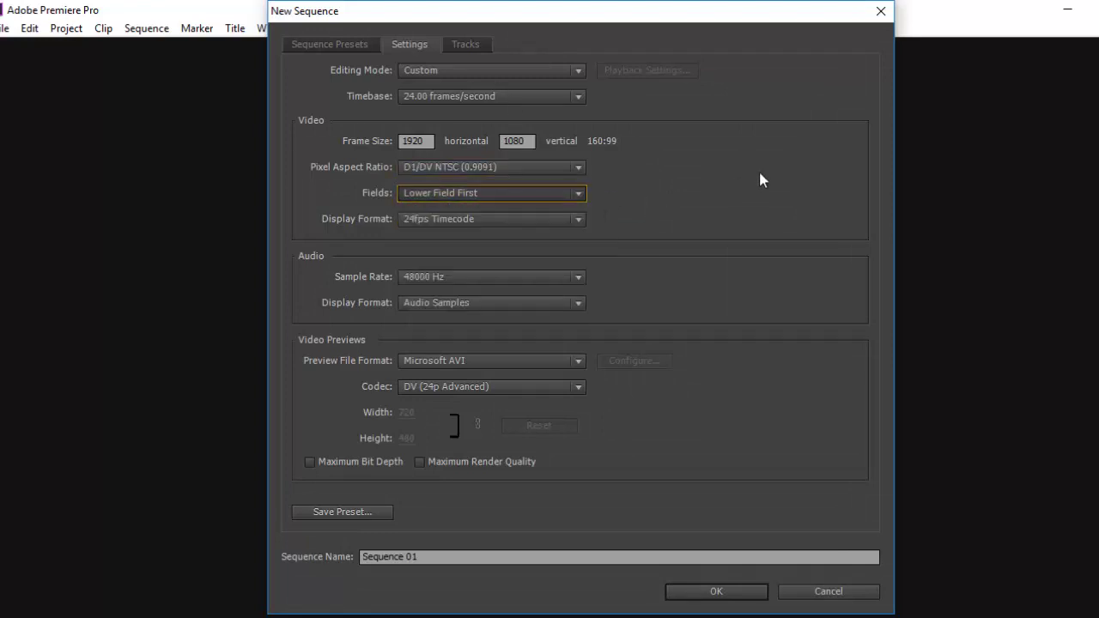
- Review the video display format, timebase and audio sample rate options, keeping 24fps Timecode, 24.00 frames/second and 48000 Hz
click(481, 219)
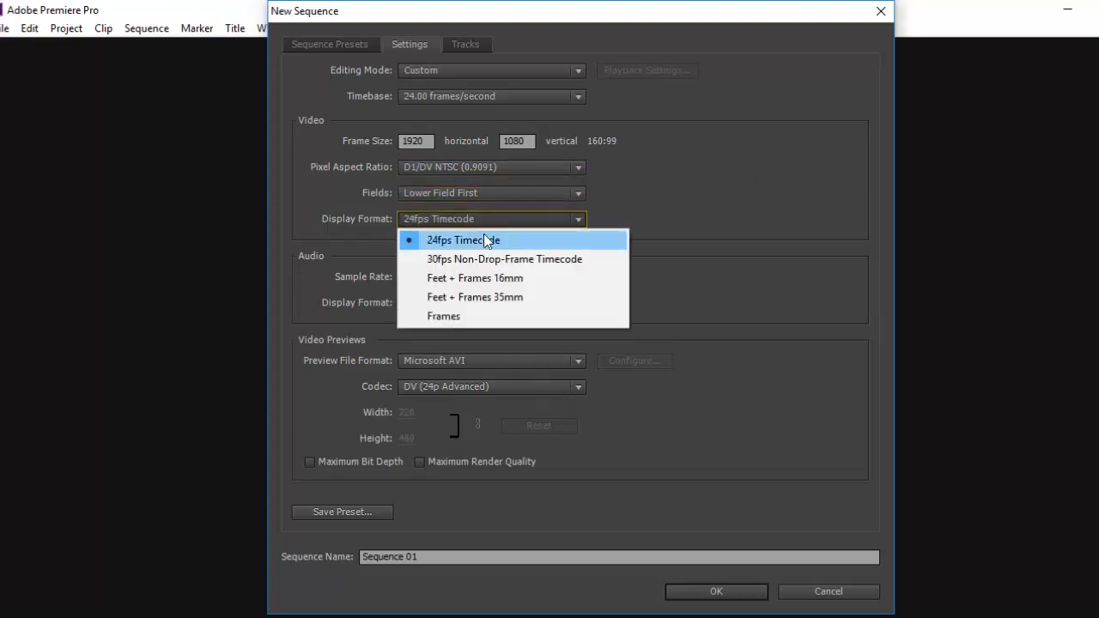
click(450, 95)
click(450, 96)
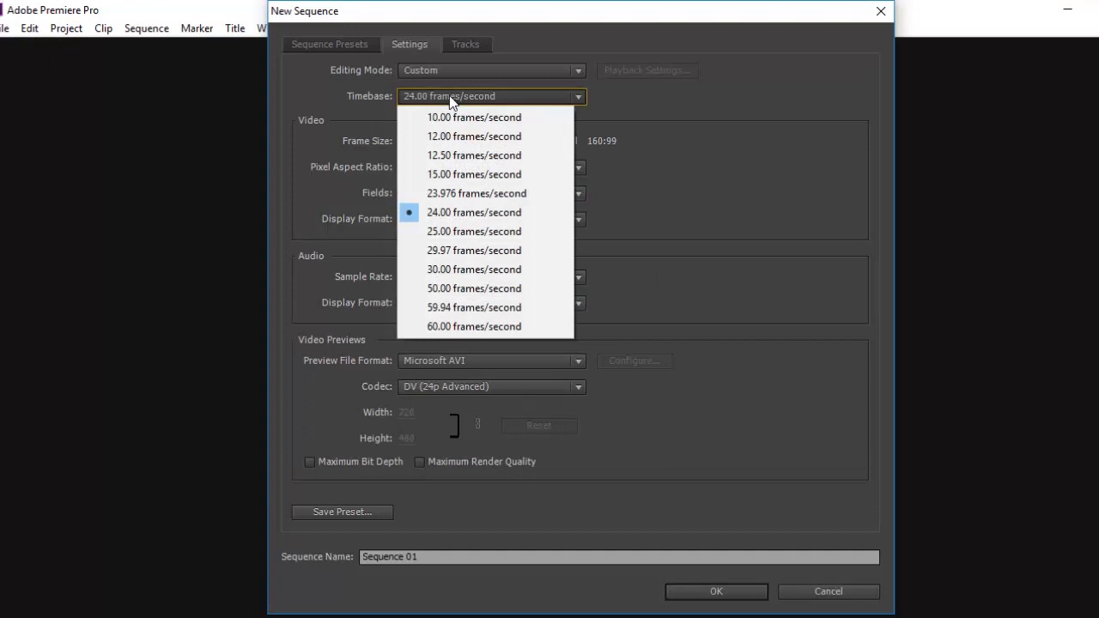
click(669, 125)
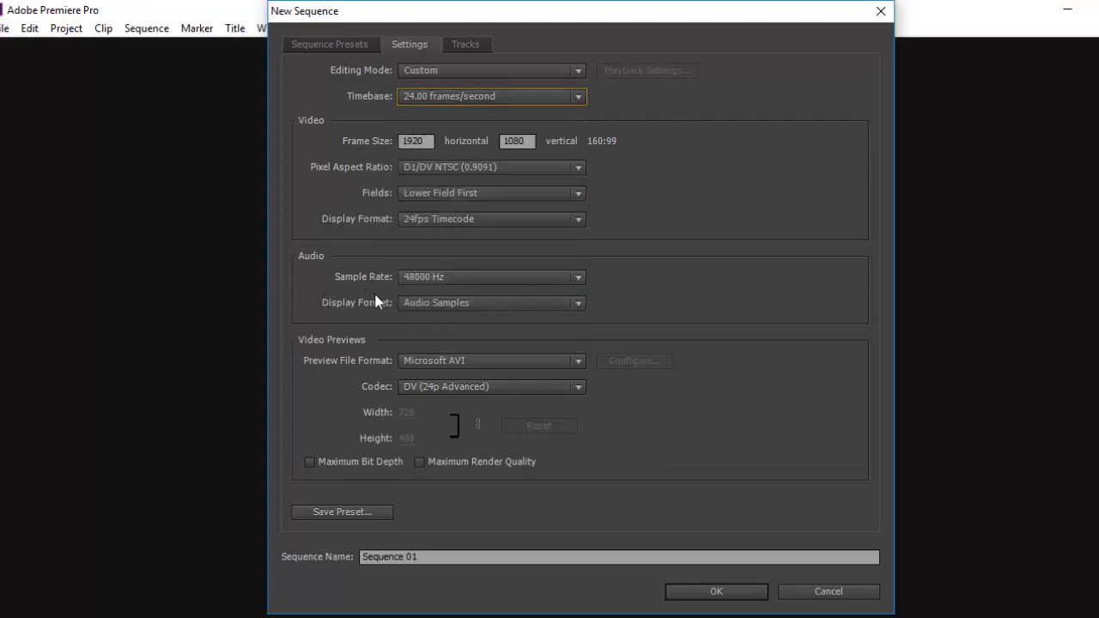
click(444, 277)
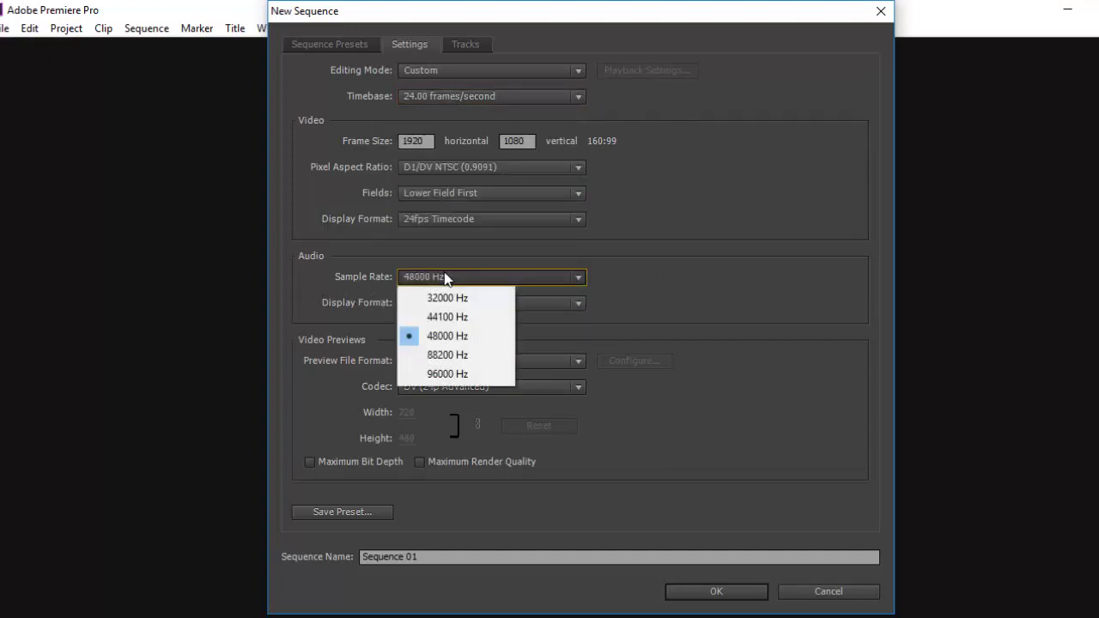
click(444, 342)
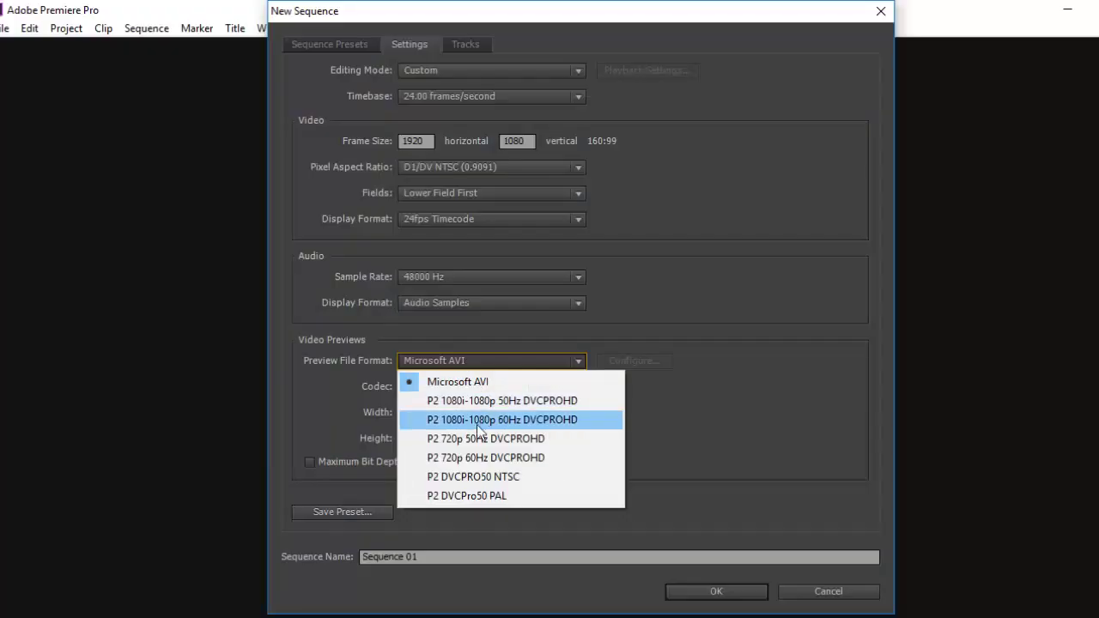
- Try P2 720p 50Hz DVCPROHD as the preview file format, and set it back to Microsoft AVI
click(475, 437)
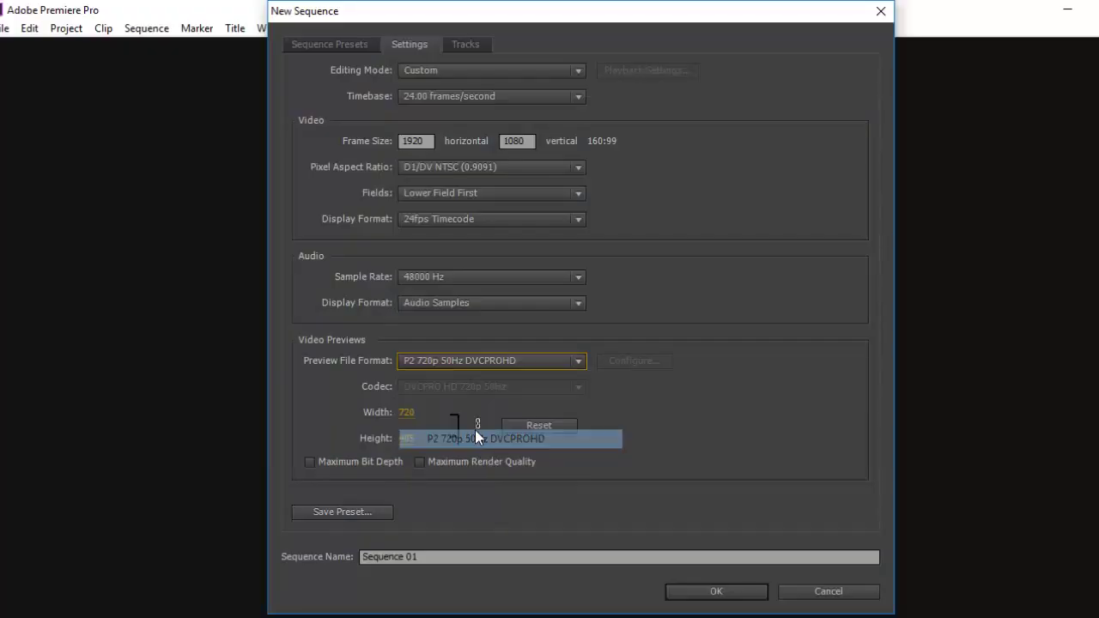
click(569, 360)
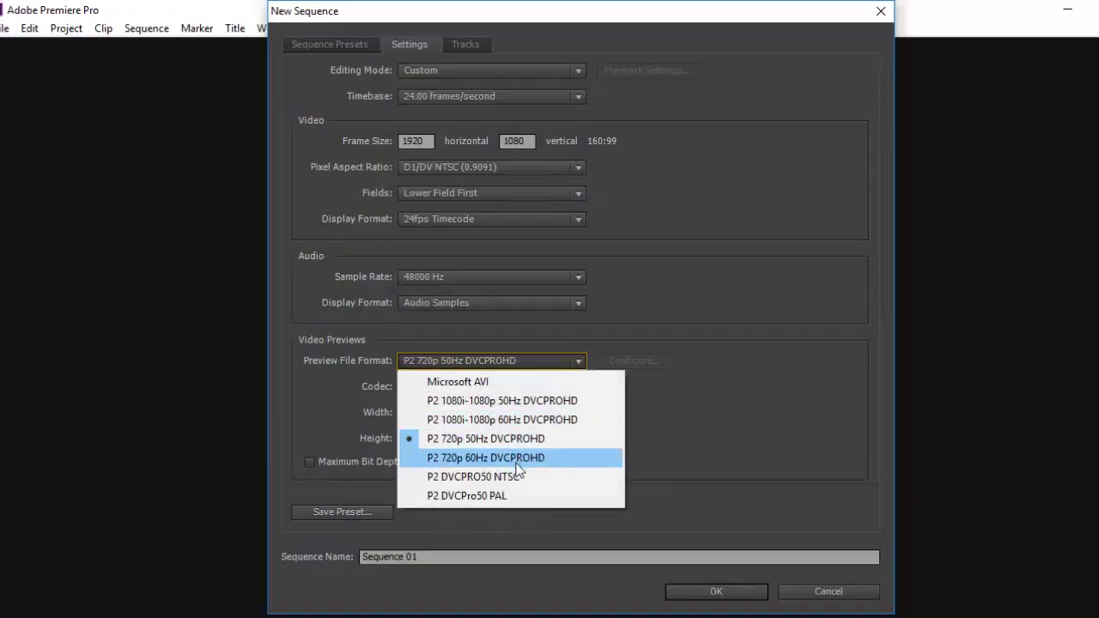
click(492, 387)
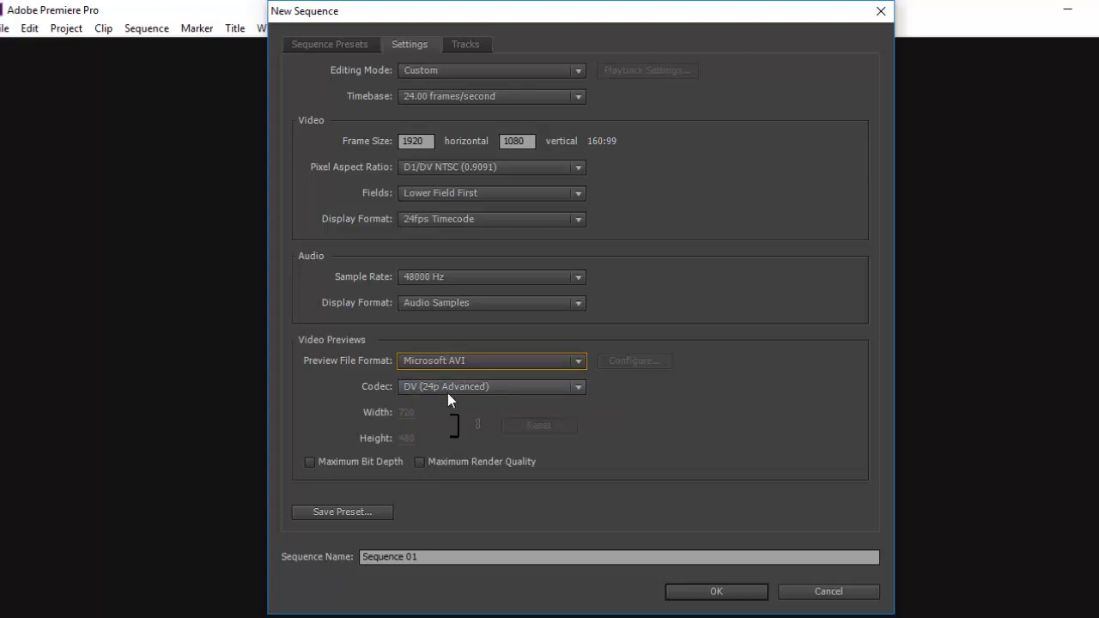
- Examine the codecs available for the Microsoft AVI video previews, keeping DV (24p Advanced), and check the frame size
click(455, 393)
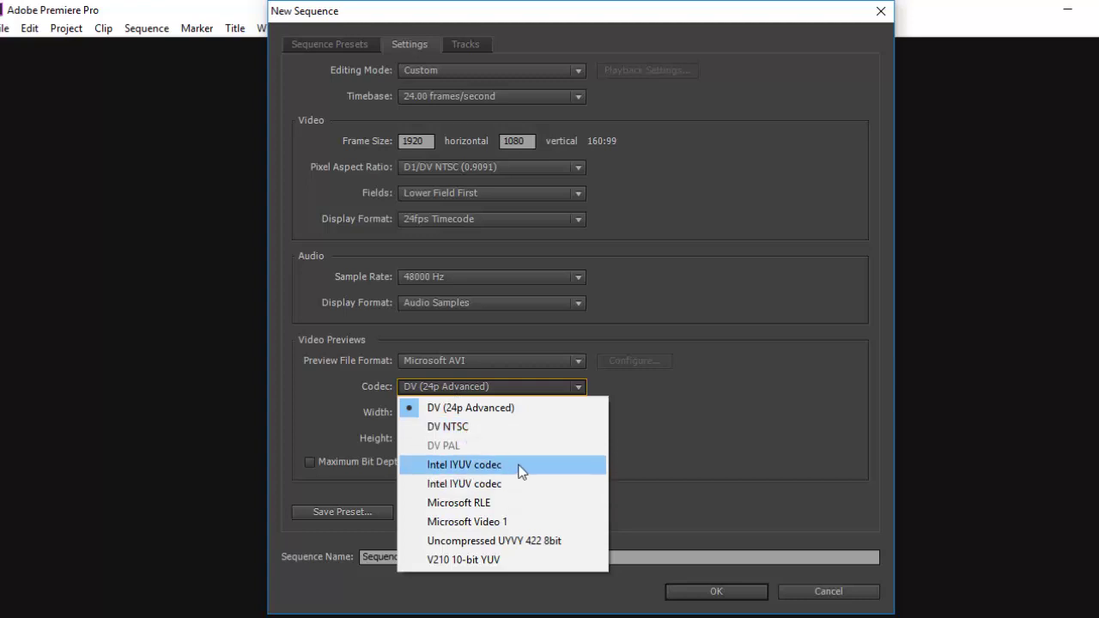
click(637, 422)
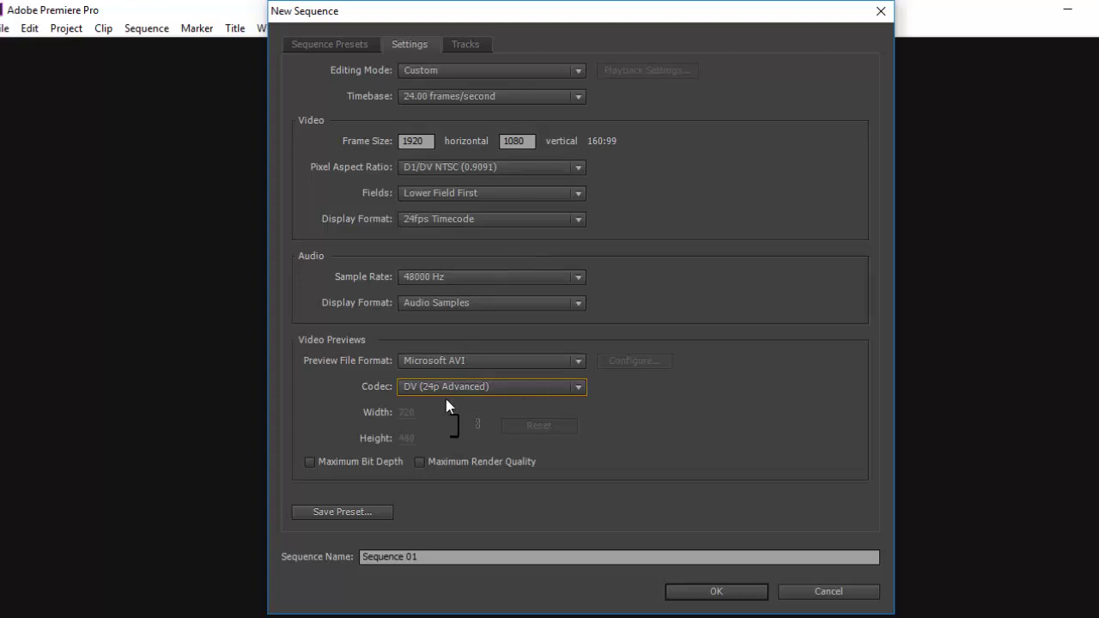
click(502, 387)
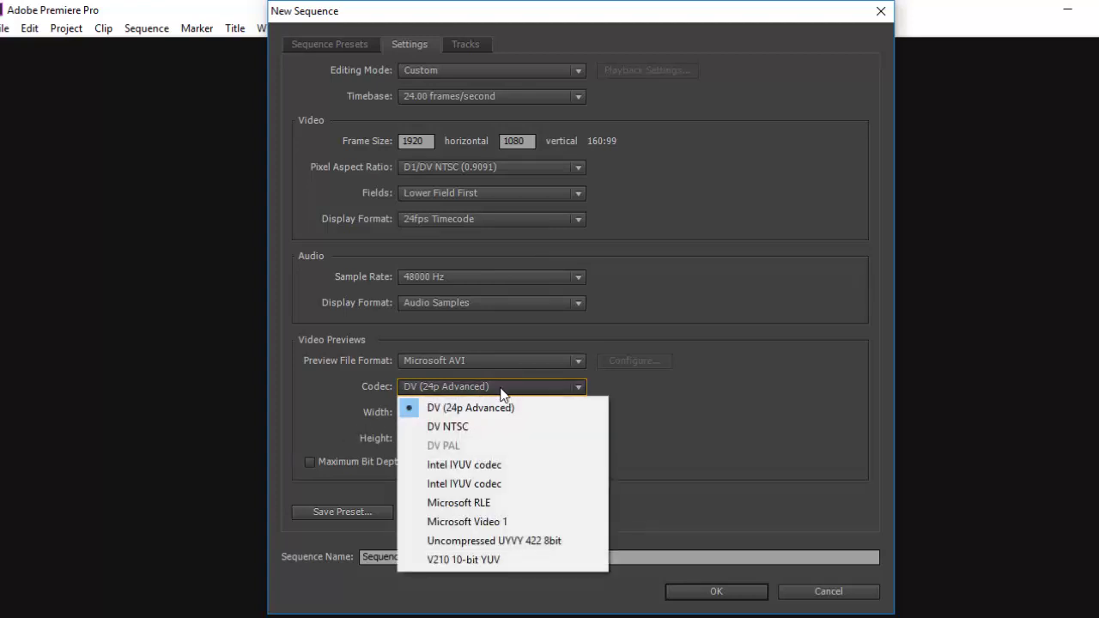
click(705, 354)
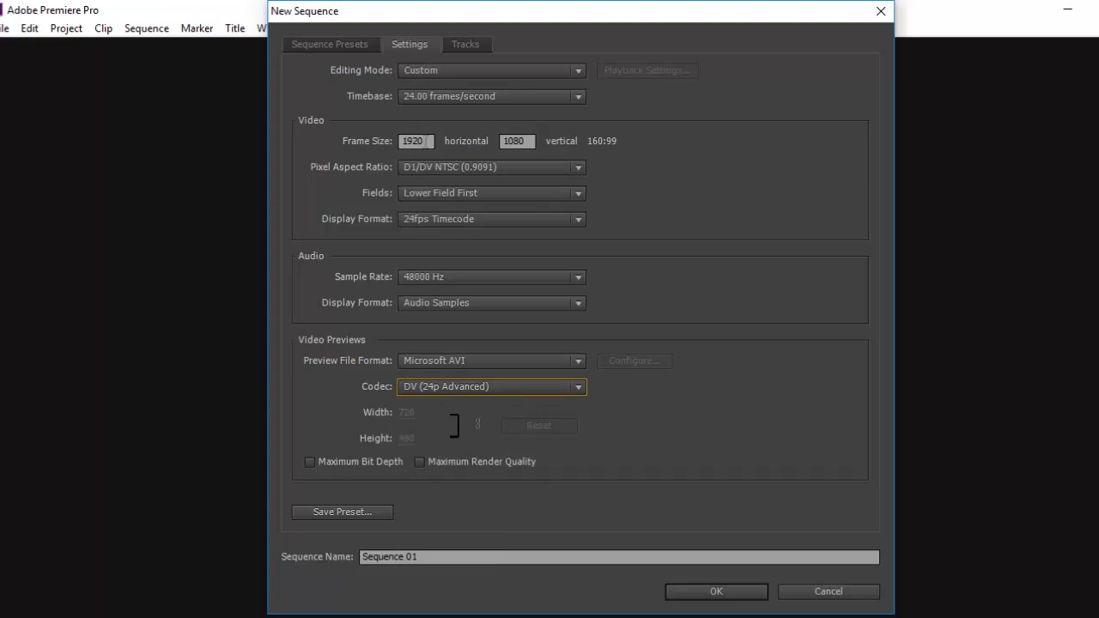
click(421, 144)
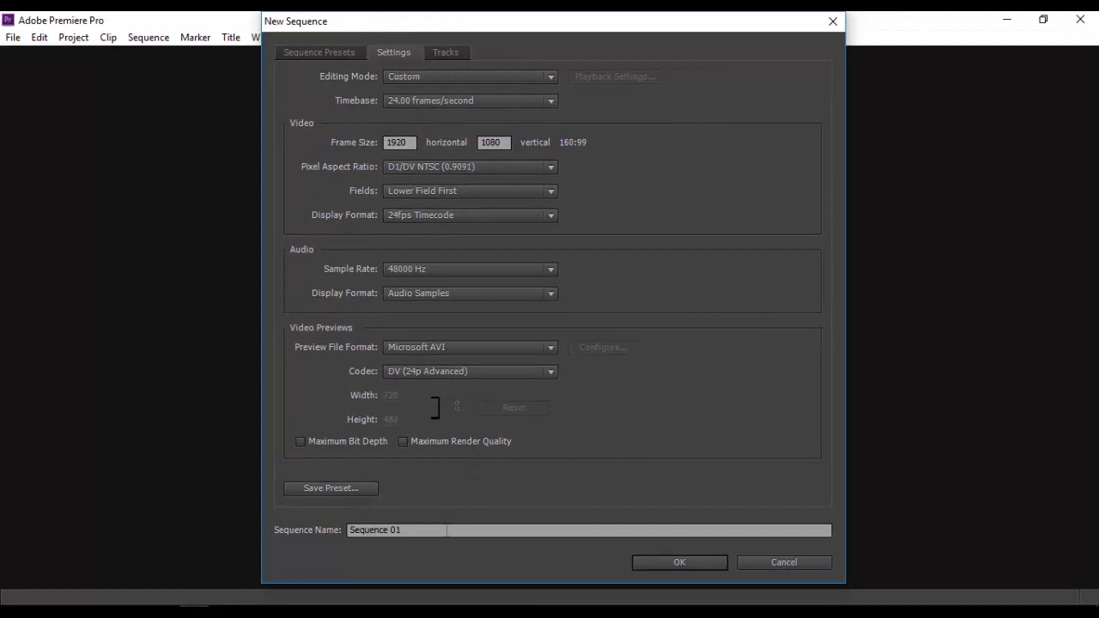
- Name the sequence "my sequence" and create it with the custom settings
click(447, 530)
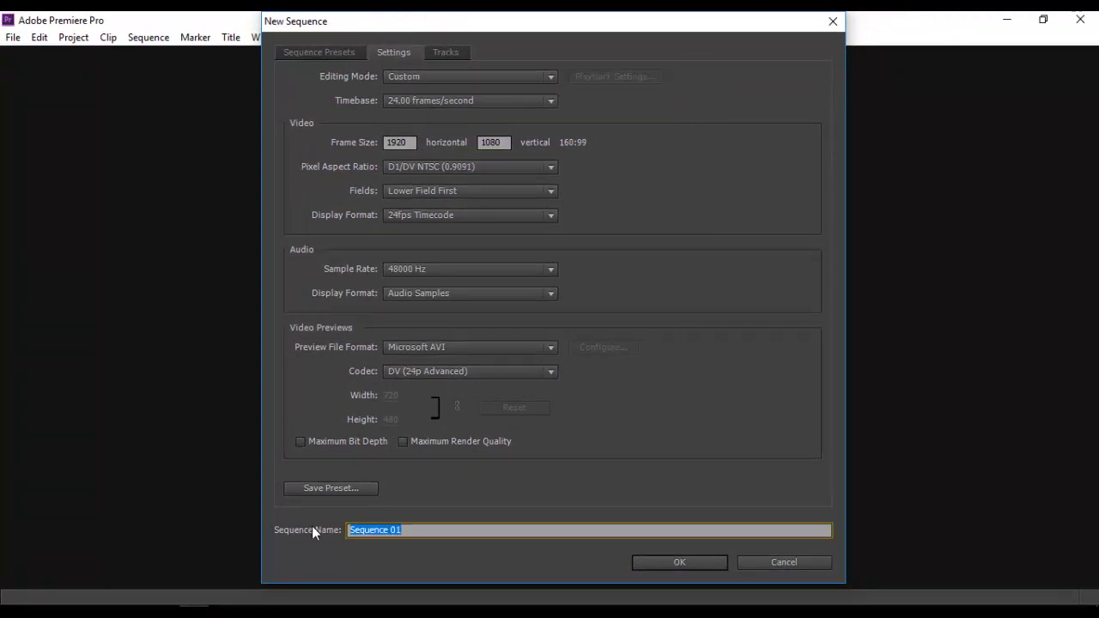
text(my seques)
key(BackSpace)
text(nce)
key(Return)
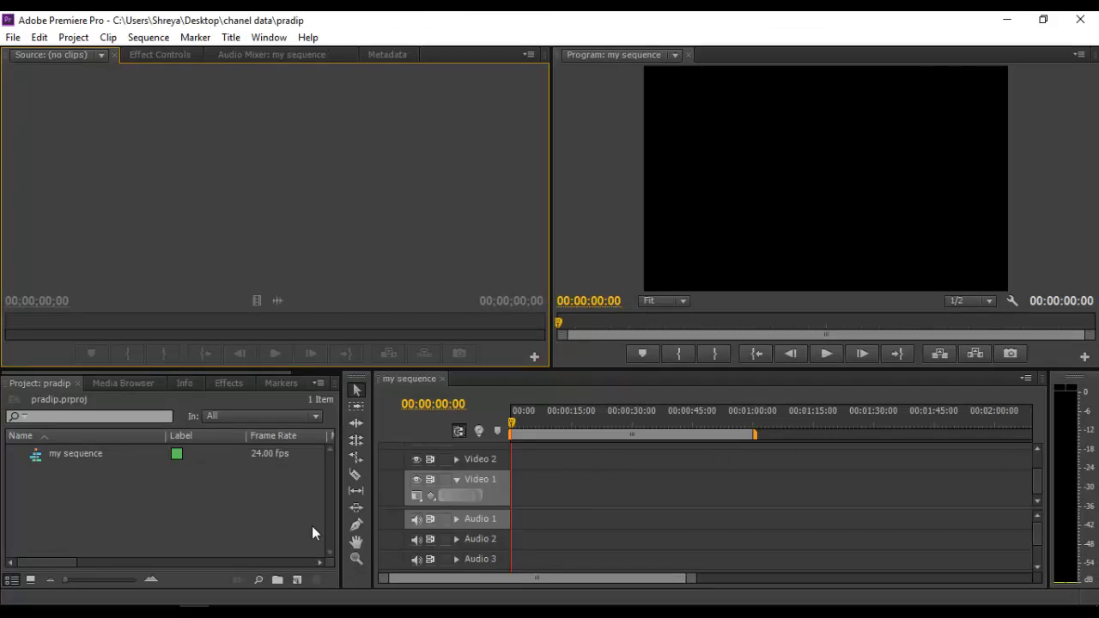
- Look over the new workspace's project contents, Source monitor, Effect Controls and Program monitor
click(194, 522)
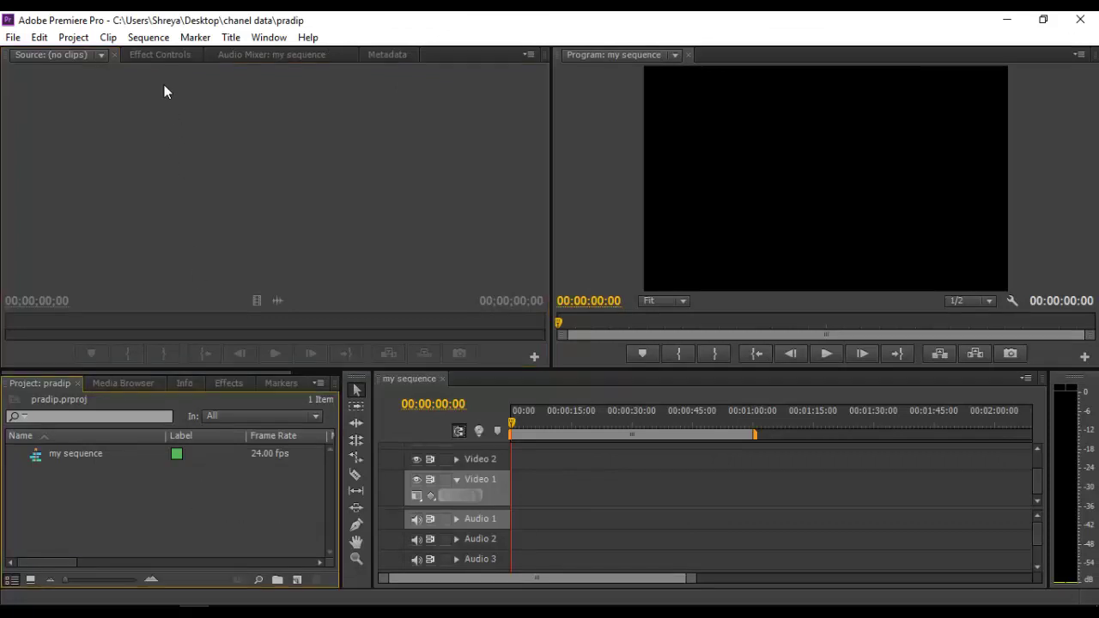
click(147, 37)
click(79, 125)
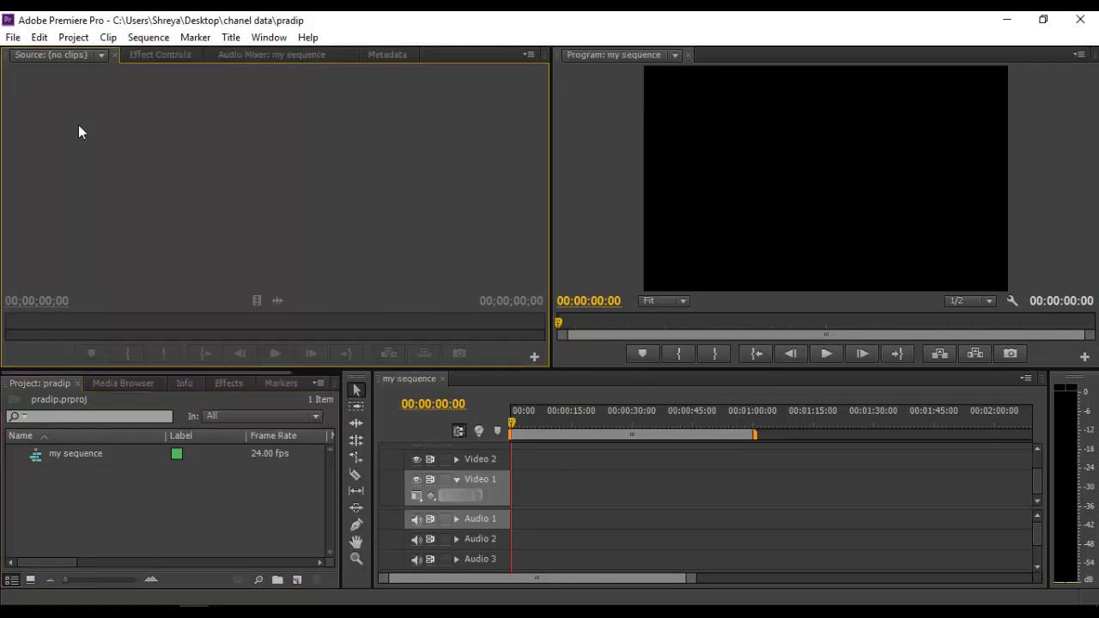
click(145, 55)
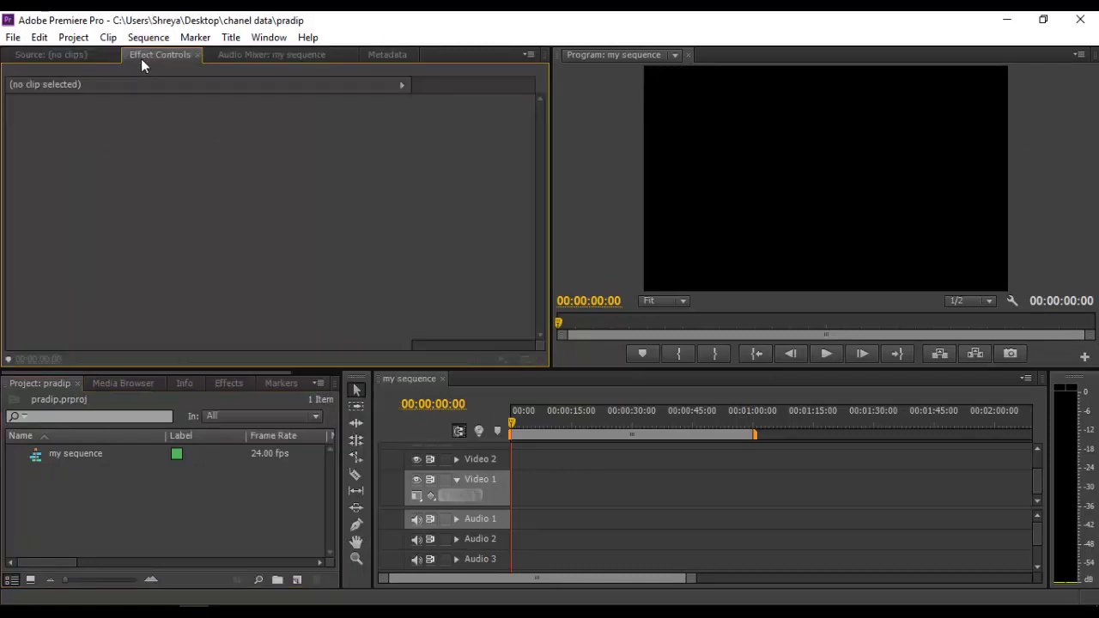
click(51, 56)
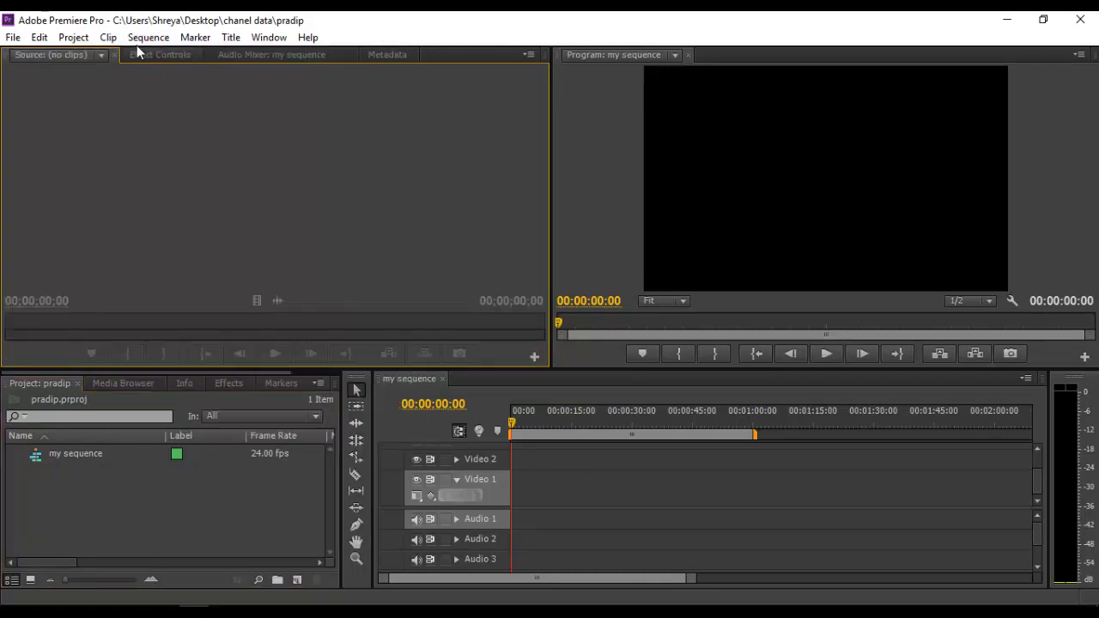
click(124, 504)
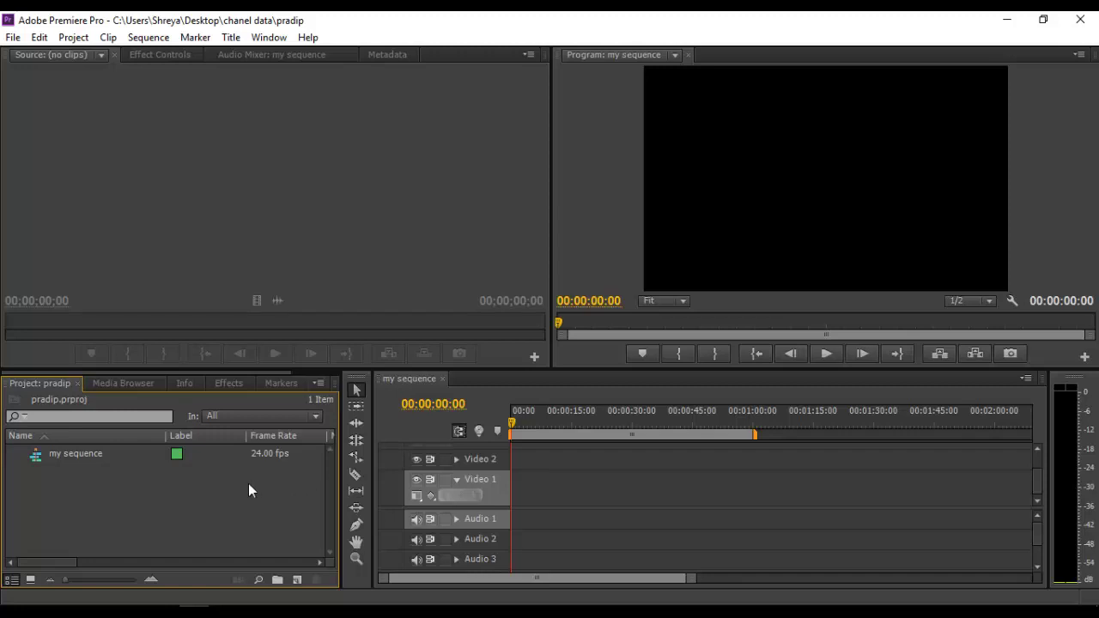
click(215, 203)
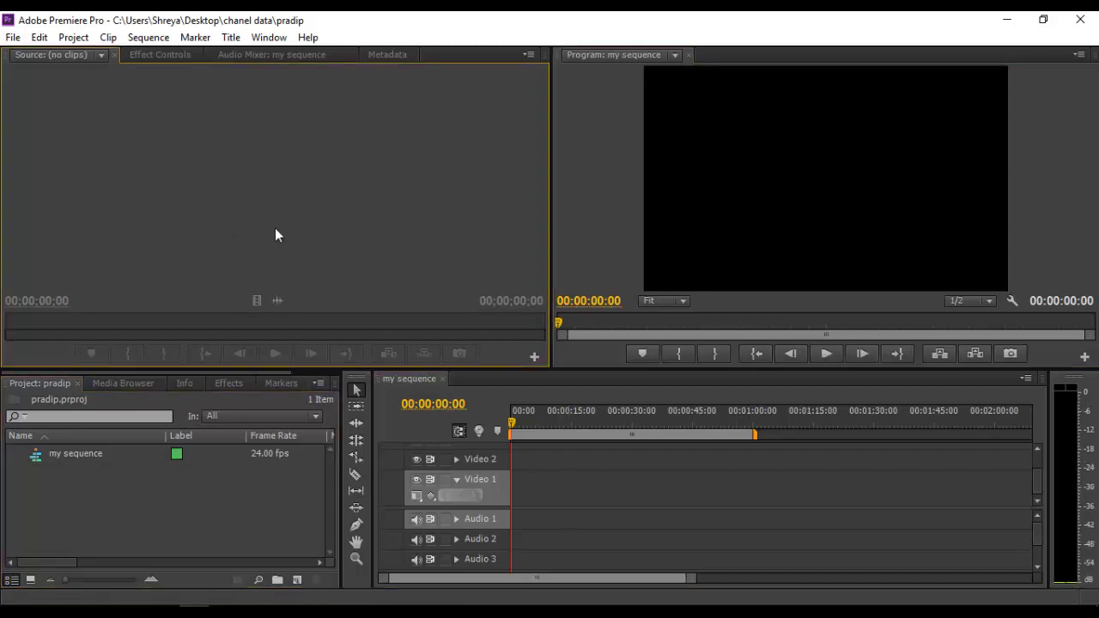
click(592, 204)
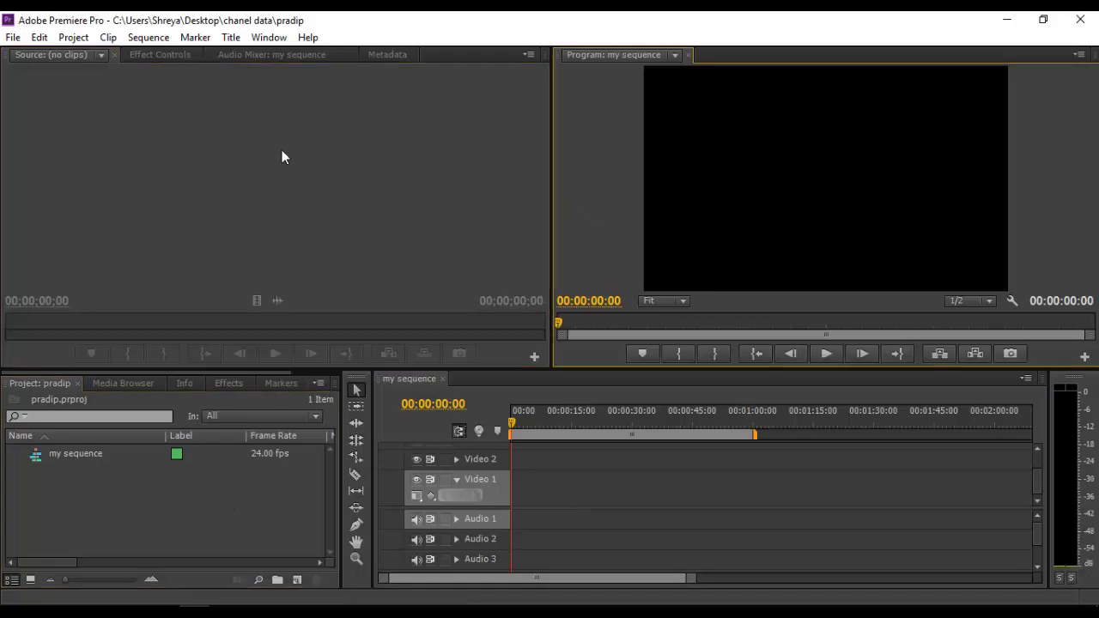
- View the available title commands, and compare the Effect Controls and Source views with the Program monitor
click(307, 37)
click(307, 38)
click(230, 38)
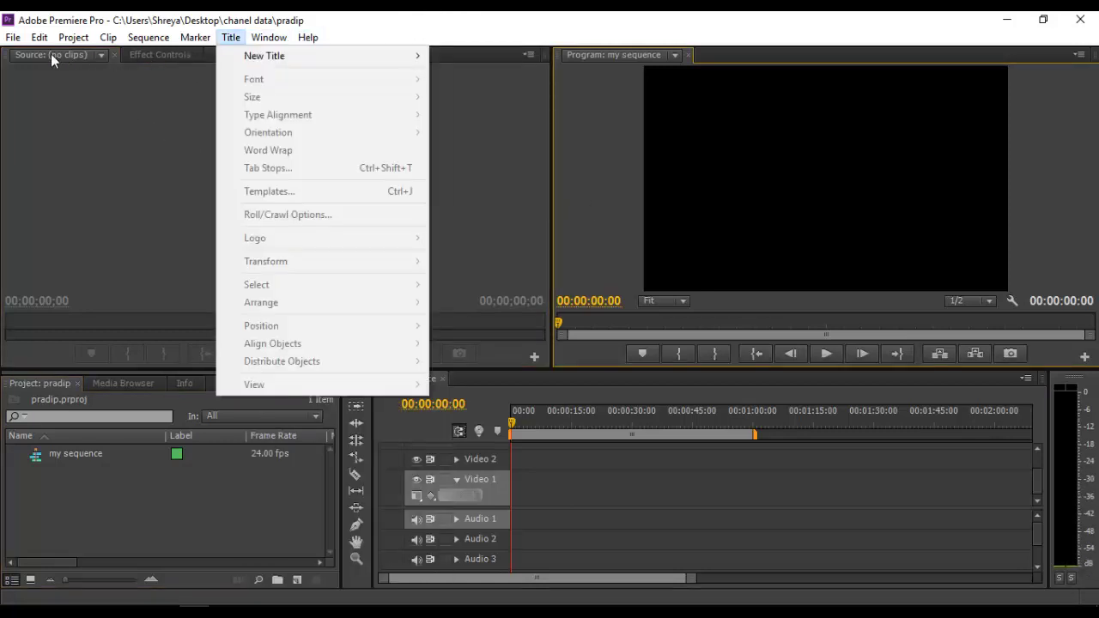
click(437, 19)
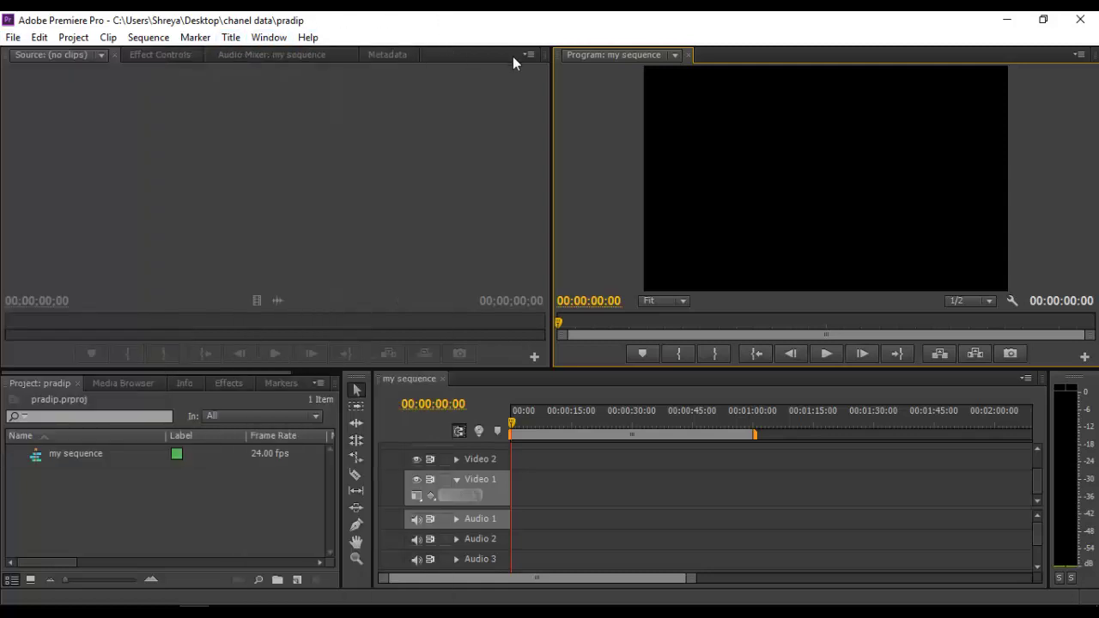
click(478, 169)
click(156, 55)
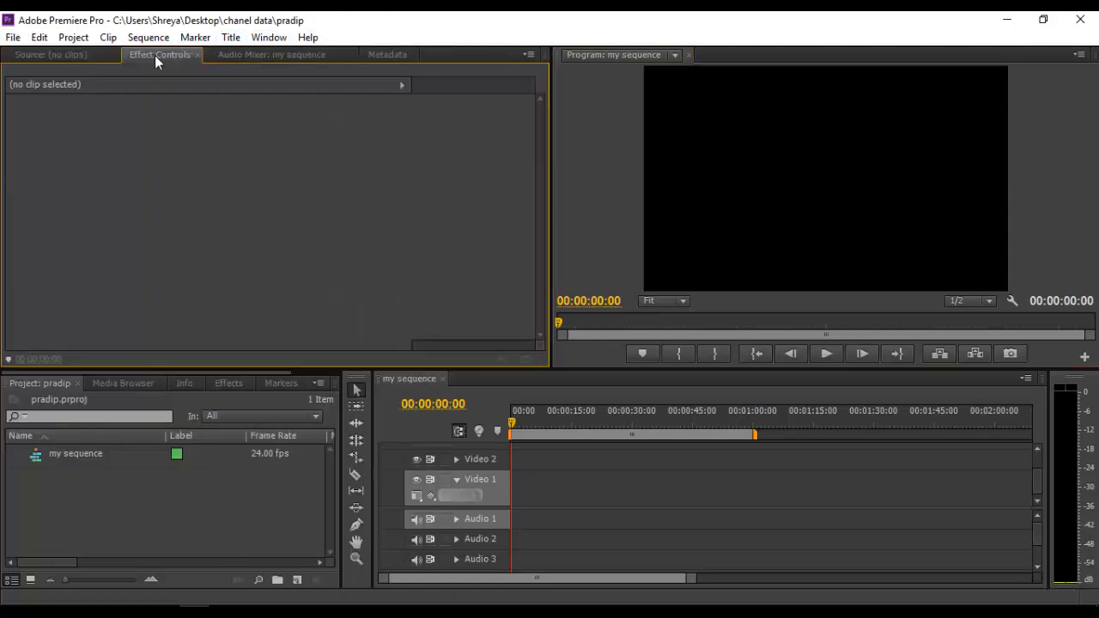
click(67, 57)
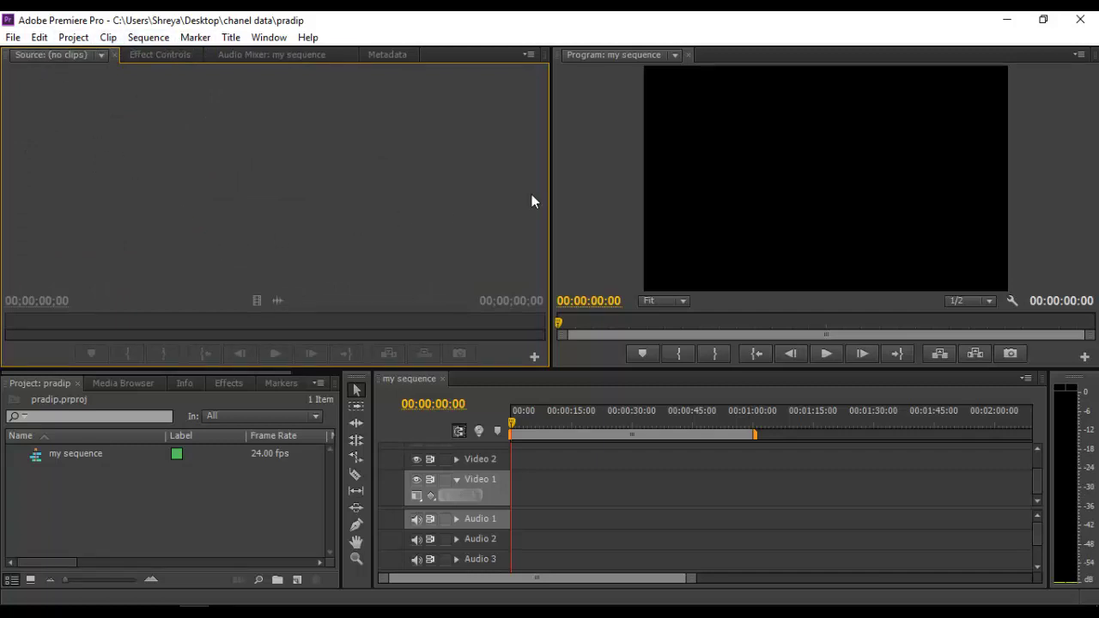
click(598, 188)
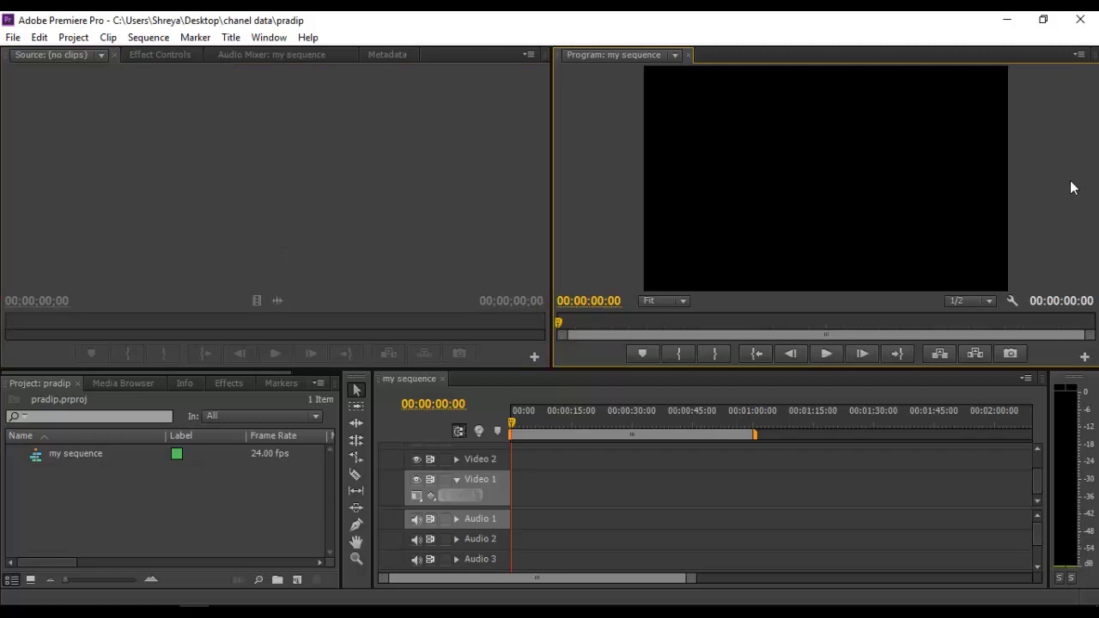
- Look over the timeline and project contents, view the list of available effects, and return to the project contents
click(618, 501)
click(193, 526)
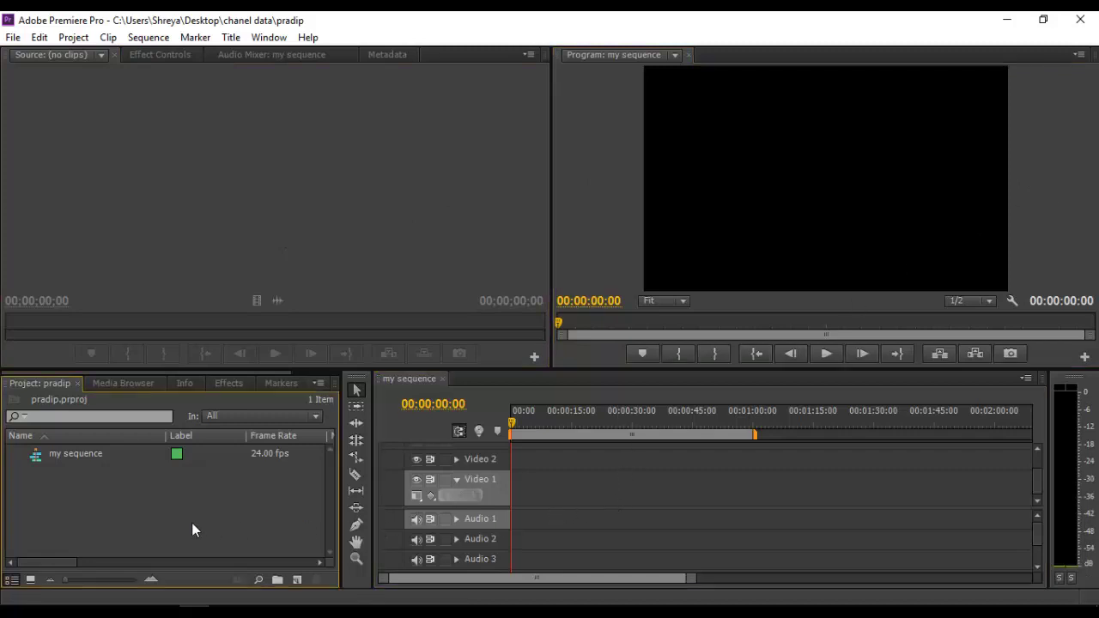
click(106, 383)
click(34, 384)
click(271, 39)
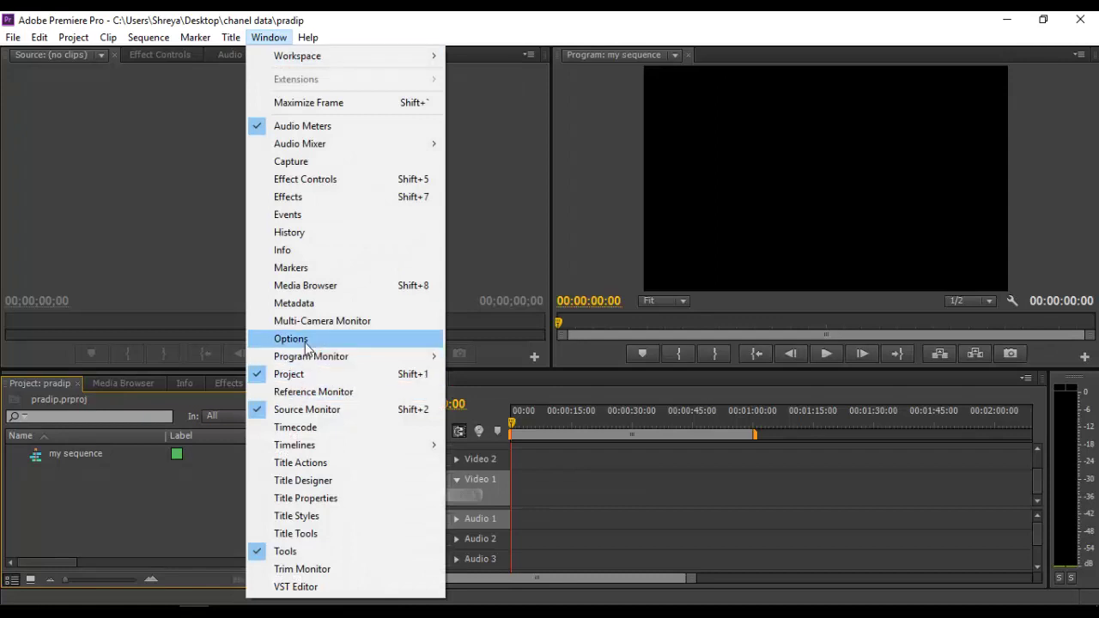
click(317, 200)
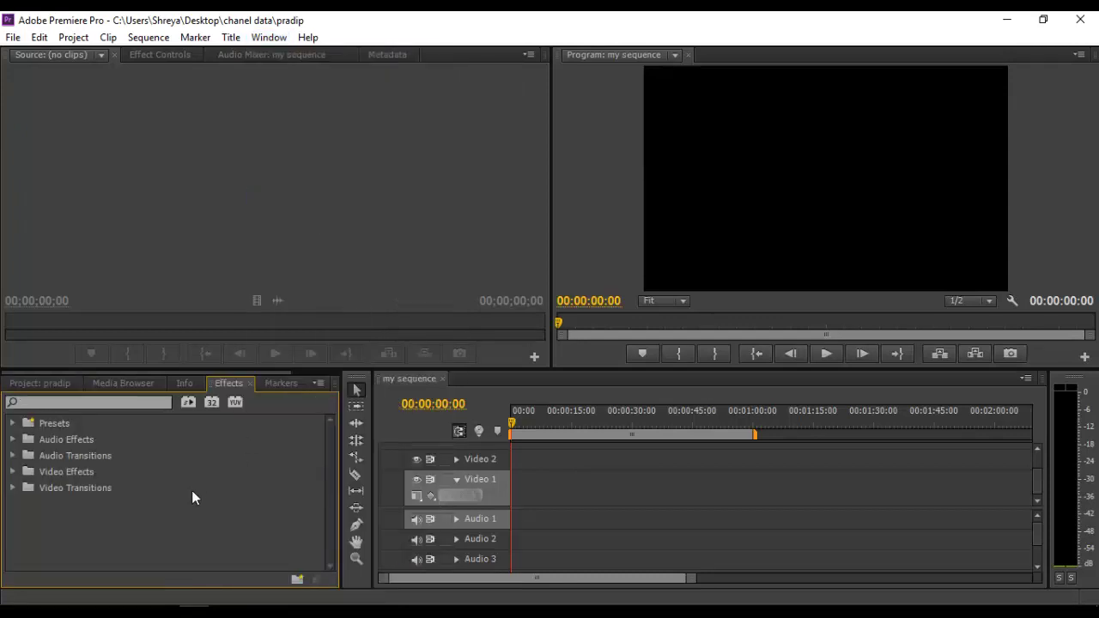
click(47, 383)
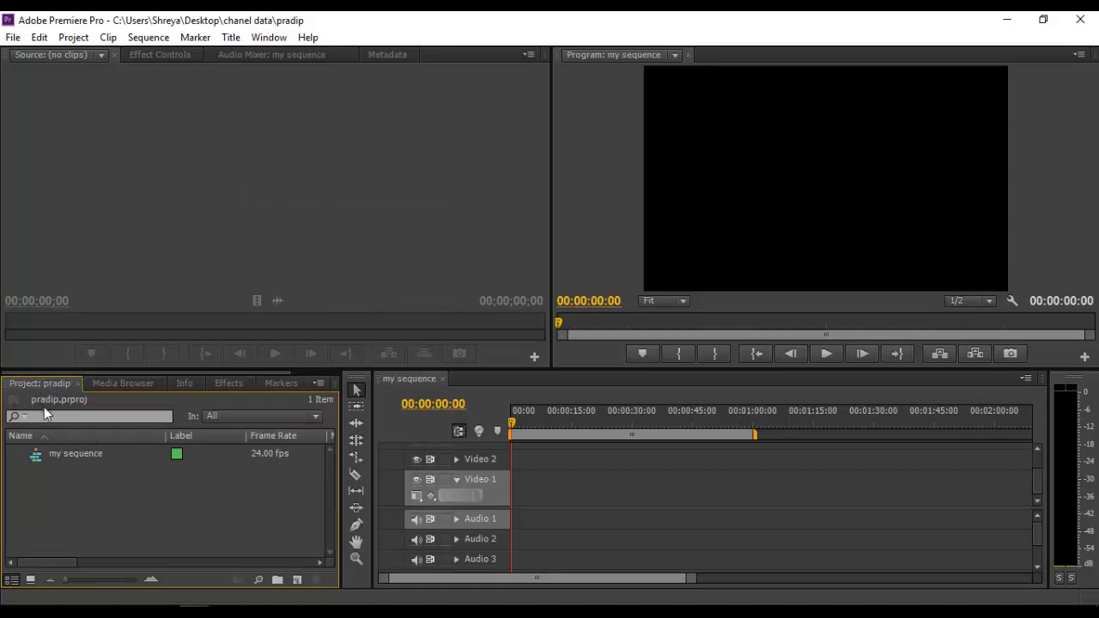
- Import the Untitled-1 image from the Desktop into the project
click(67, 455)
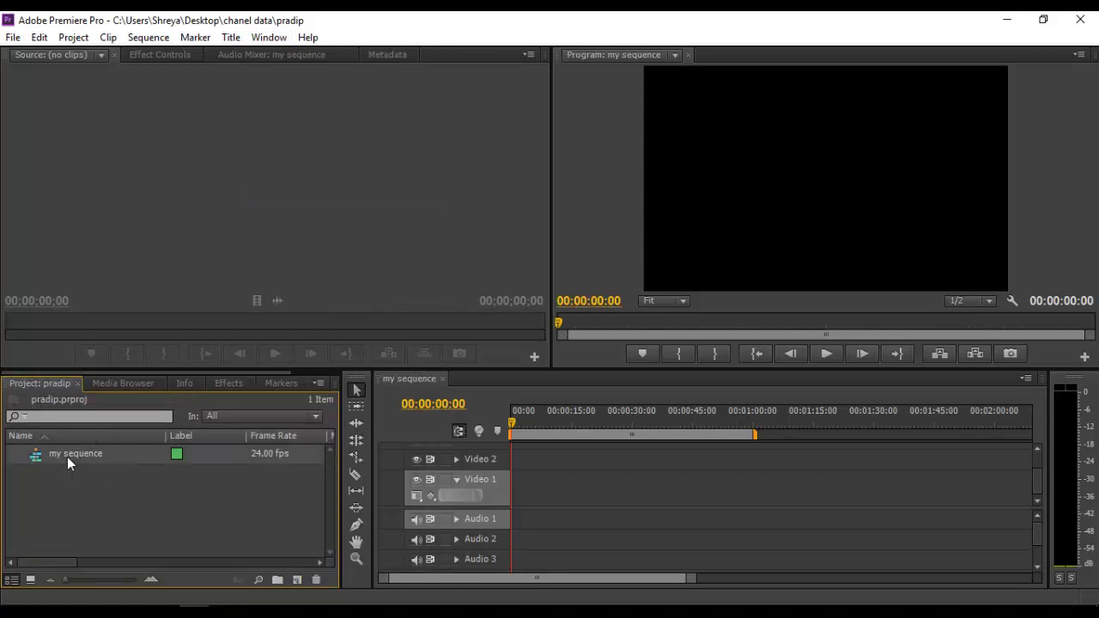
click(107, 537)
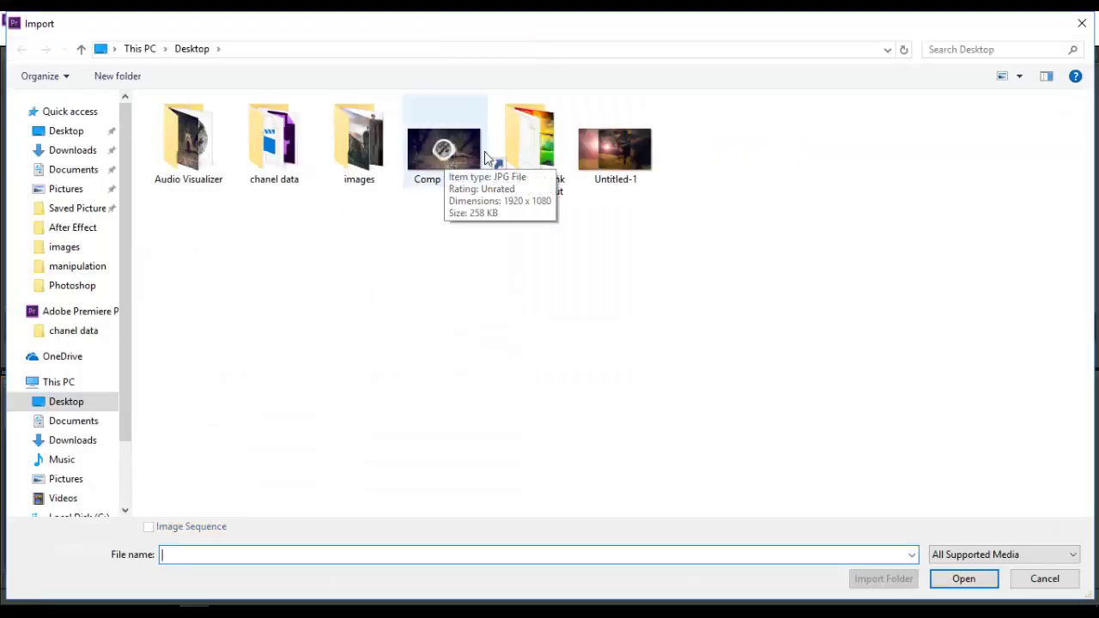
click(624, 154)
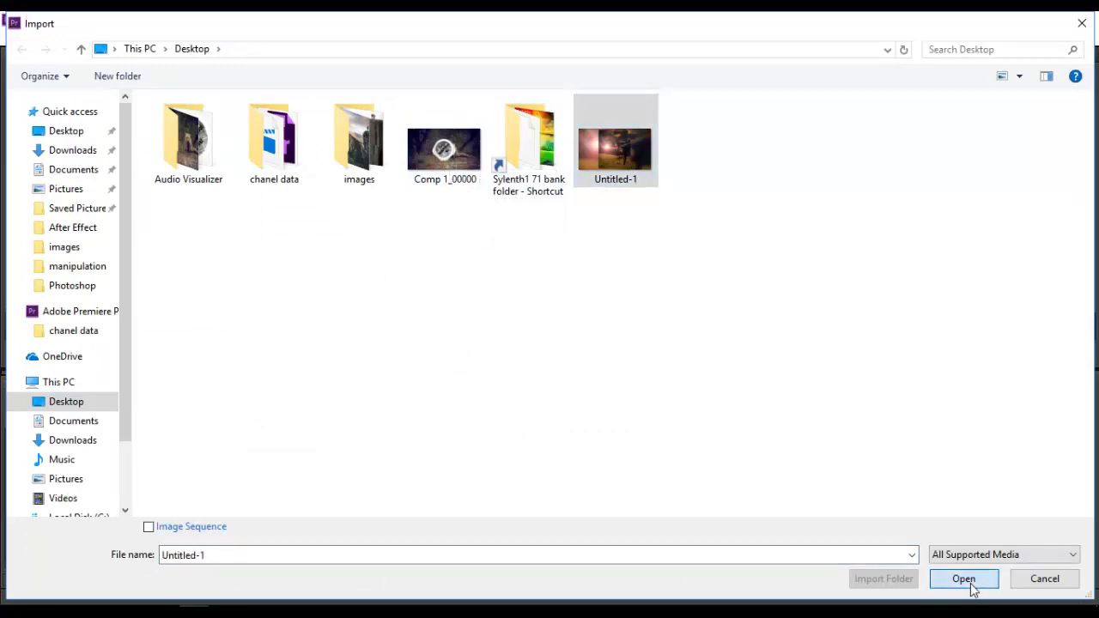
click(969, 584)
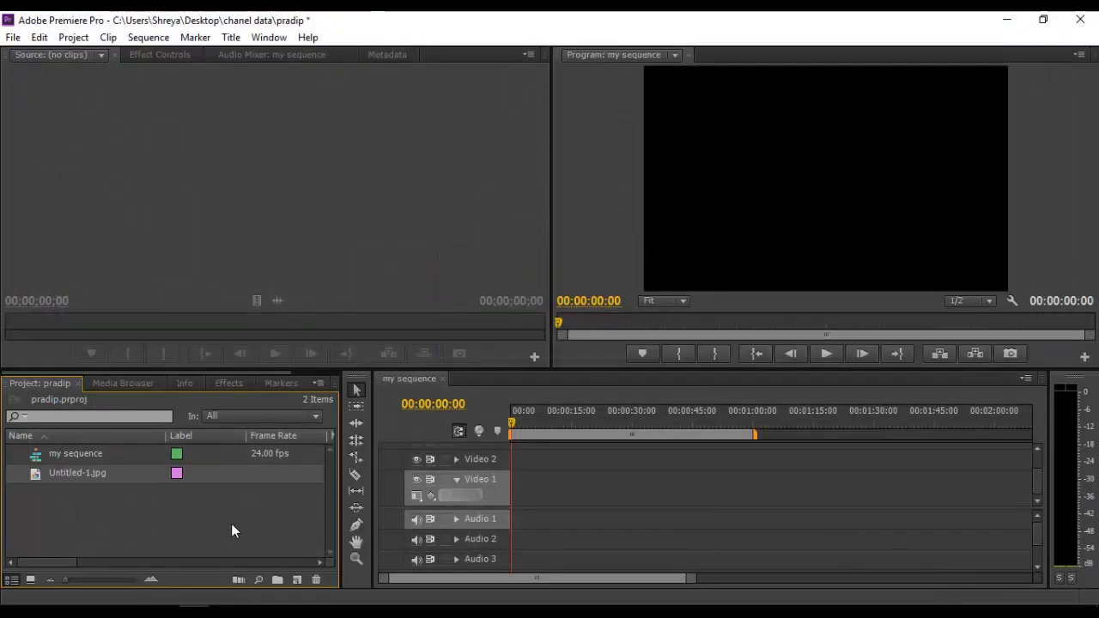
click(161, 522)
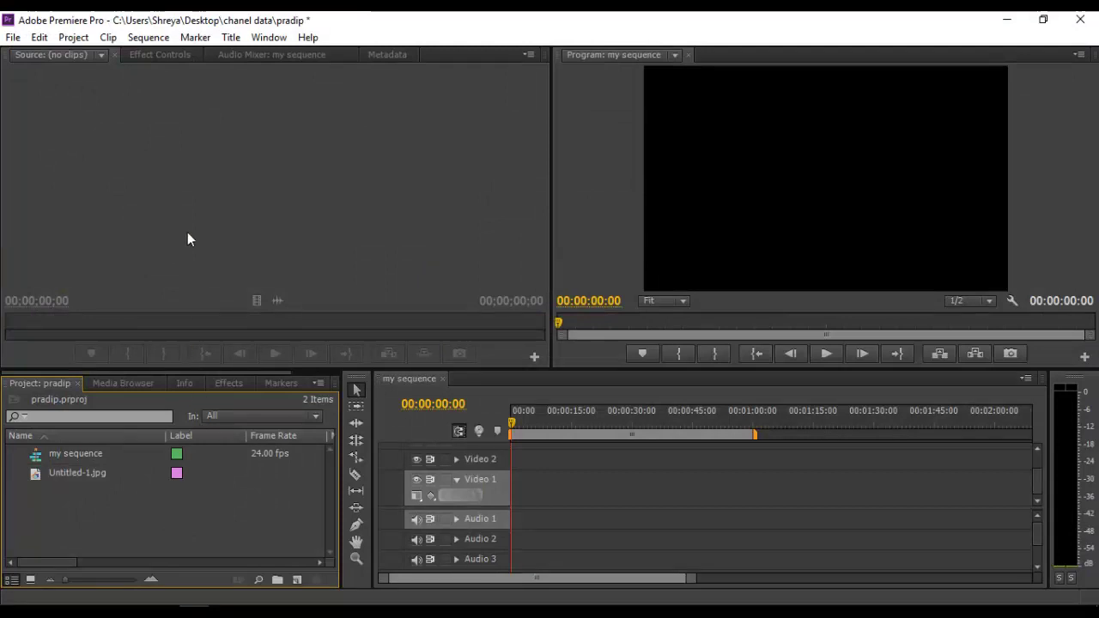
- Import the "logo reveal short animation" video from the Desktop's "chanel data" folder into the project
click(170, 201)
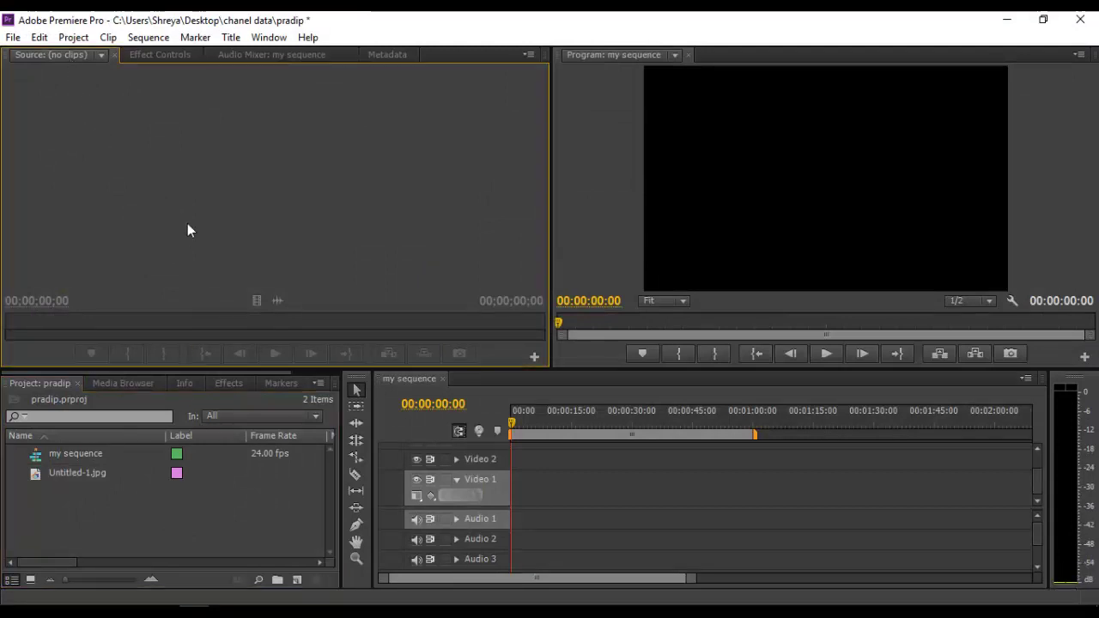
click(103, 506)
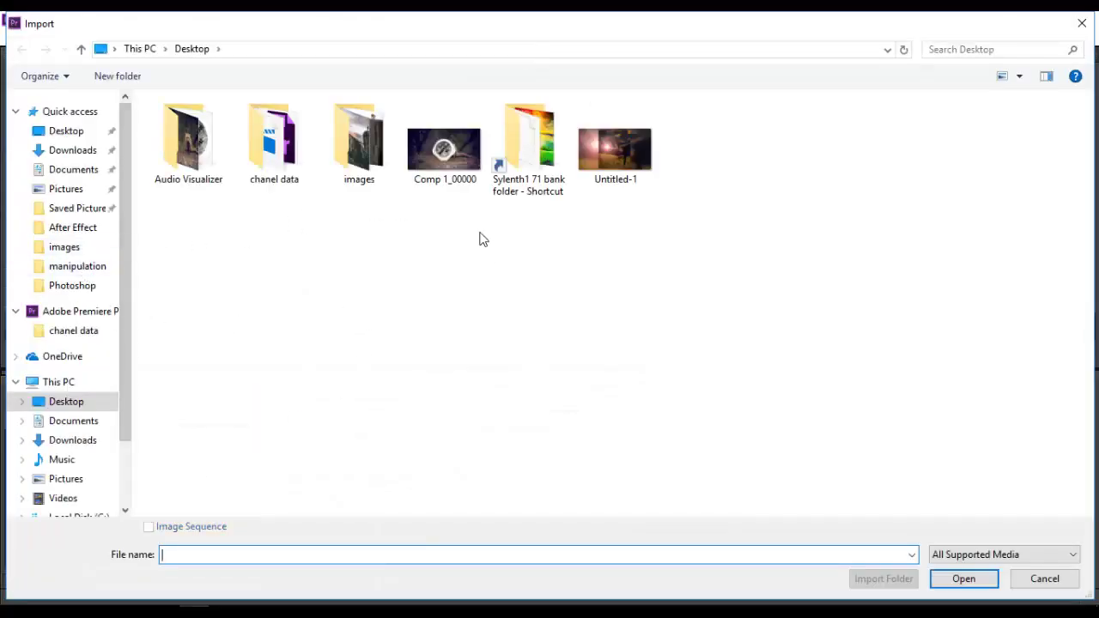
double_click(261, 155)
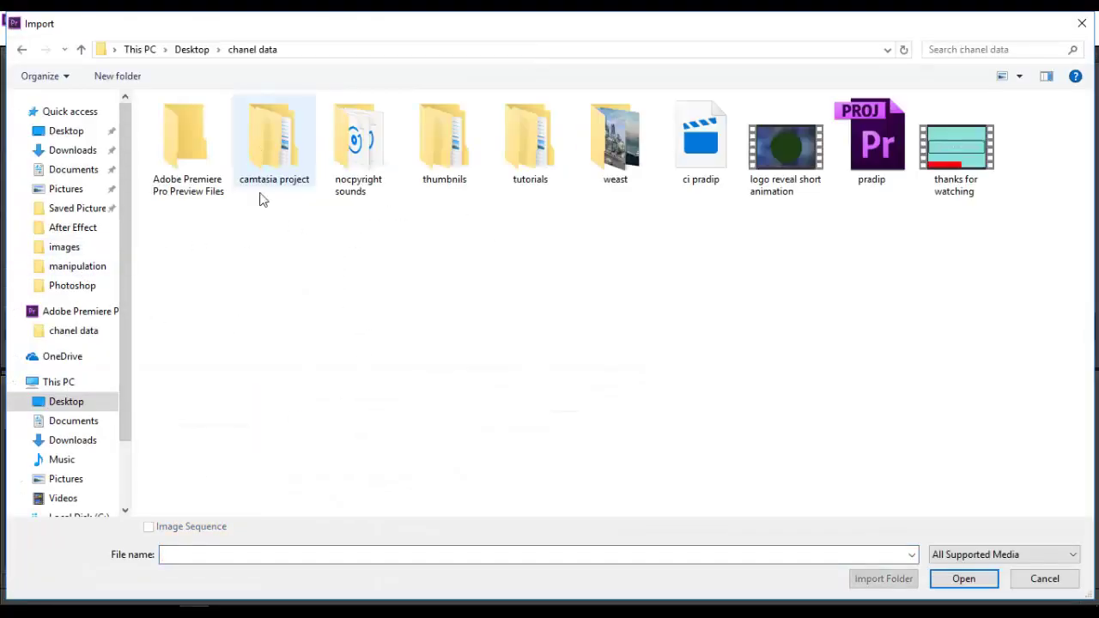
click(774, 152)
double_click(774, 153)
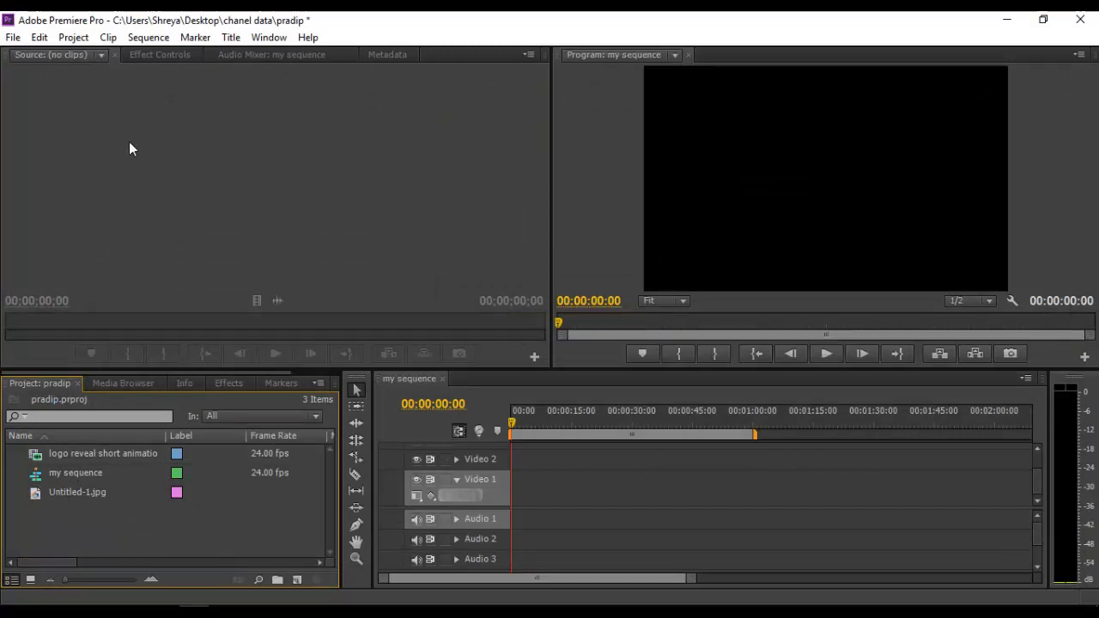
- Load the logo reveal clip in the Source monitor and mark its In point at 00:00:04:10 and Out point at 00:00:05:20
double_click(51, 456)
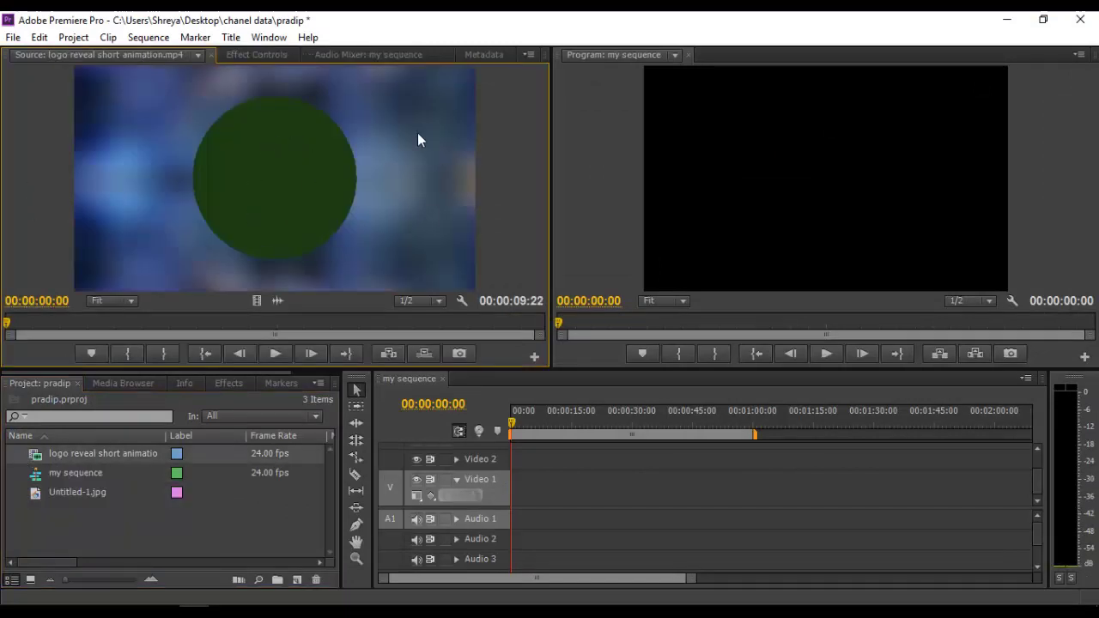
drag(134, 321, 247, 315)
key(i)
key(i)
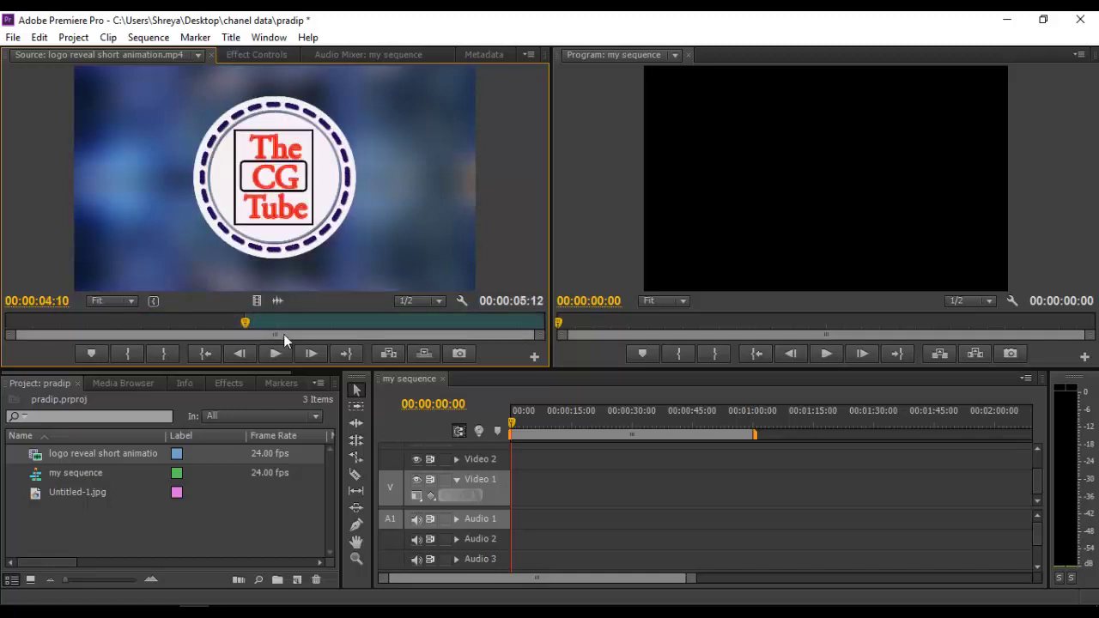
drag(310, 324, 322, 323)
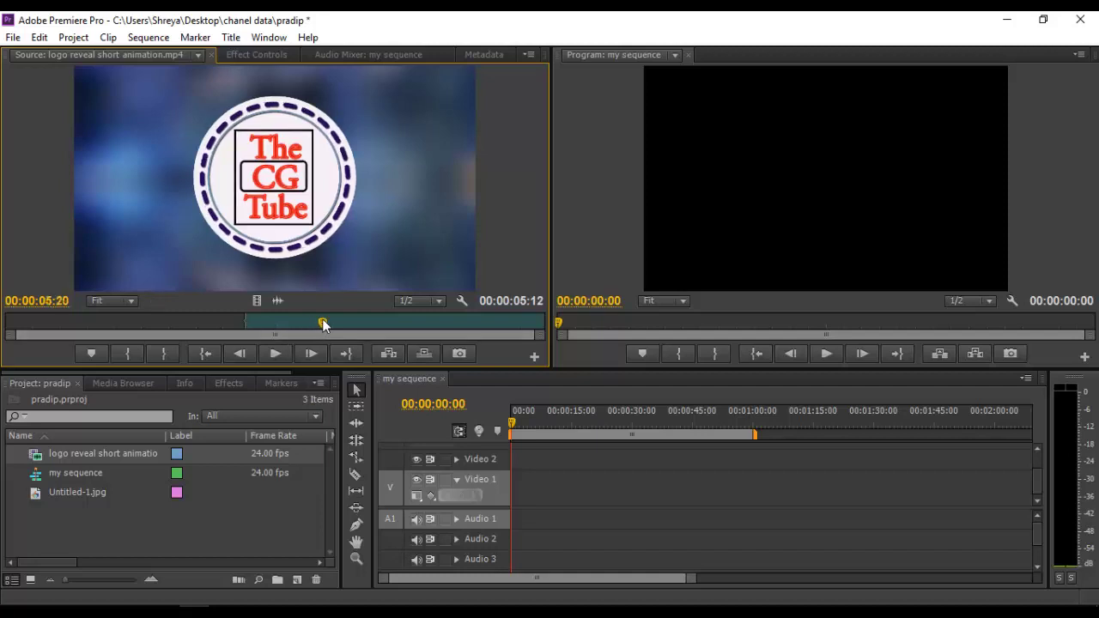
key(o)
- Place only the video of the marked logo reveal range on the Video 1 track at the start of the sequence
drag(256, 301, 515, 488)
click(535, 348)
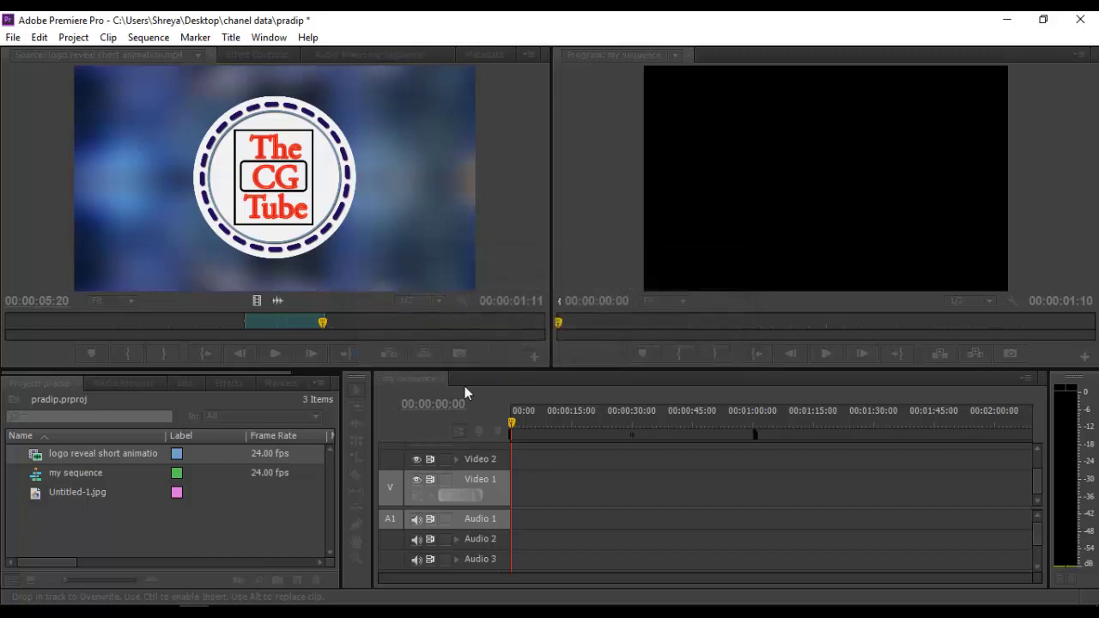
drag(690, 579, 530, 579)
drag(281, 303, 232, 230)
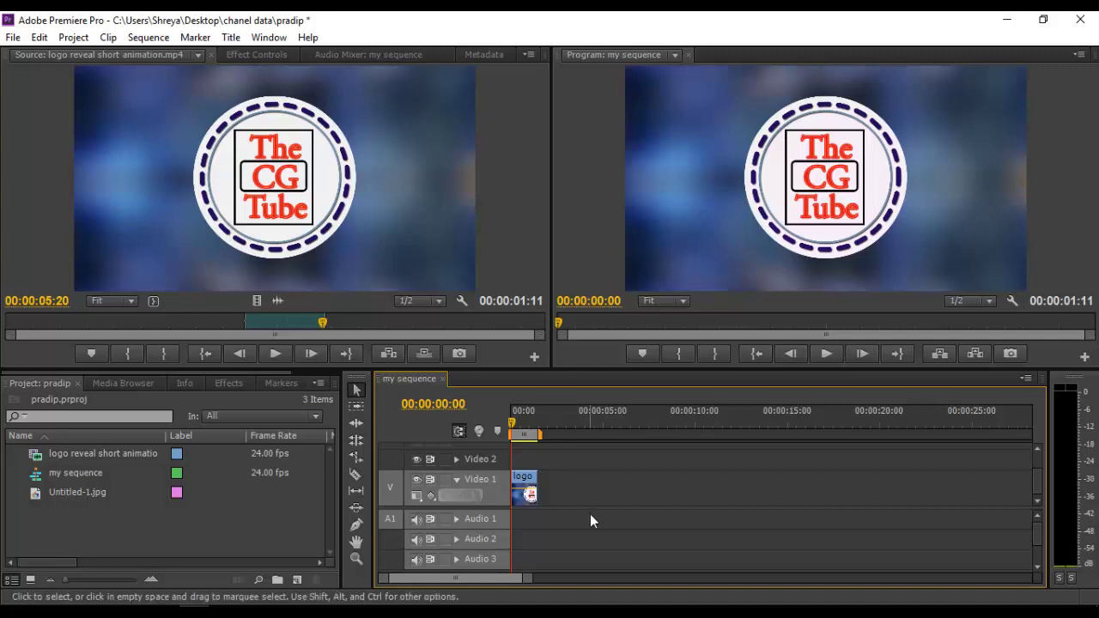
click(438, 403)
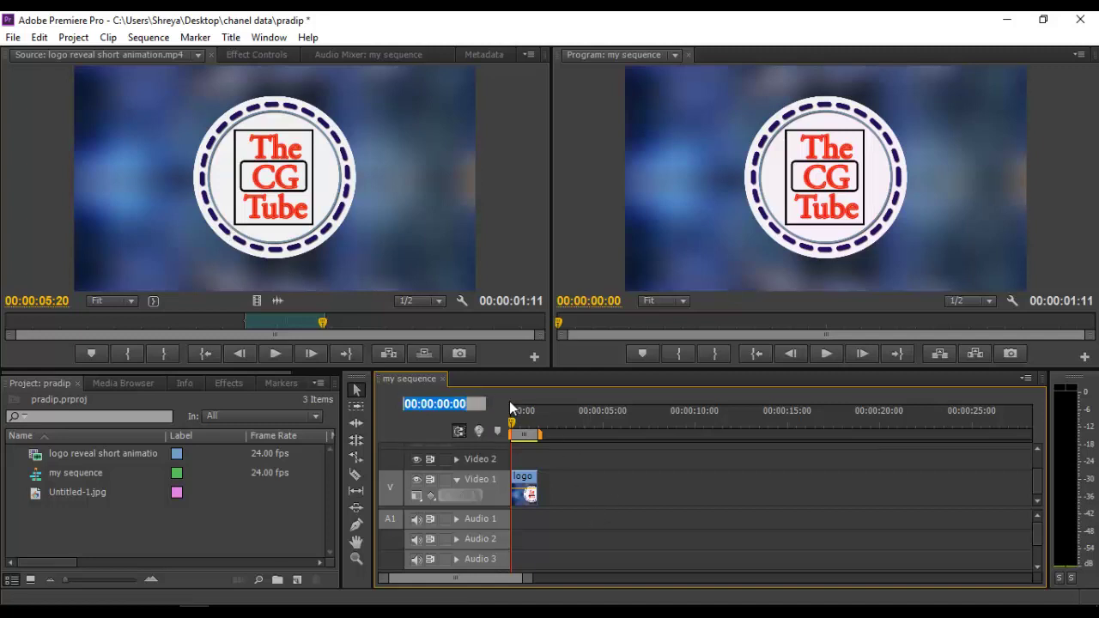
key(Return)
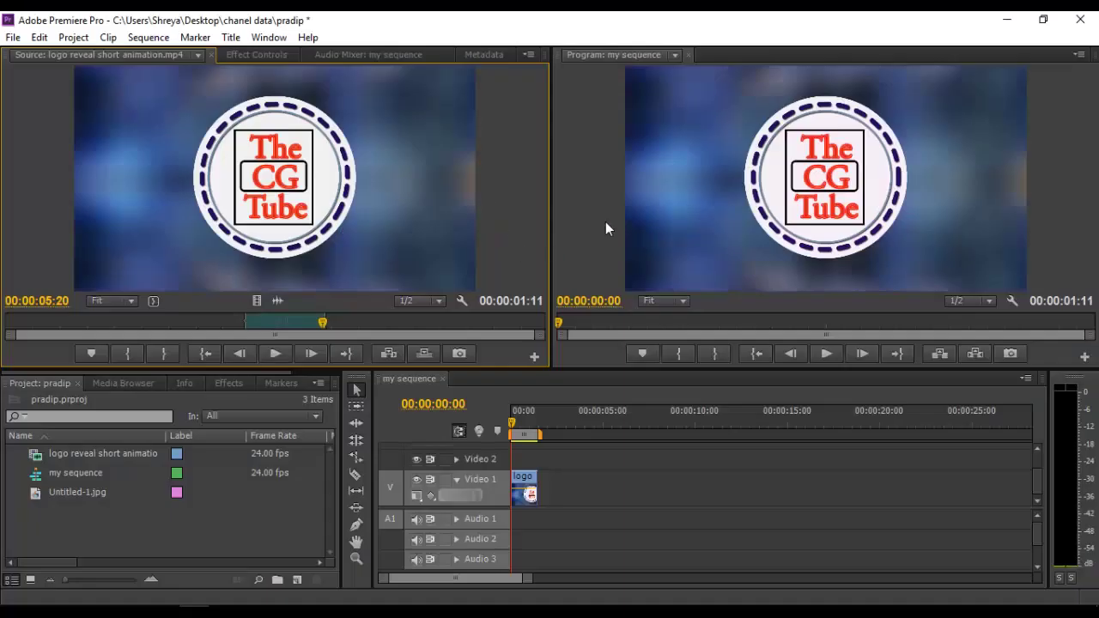
click(616, 202)
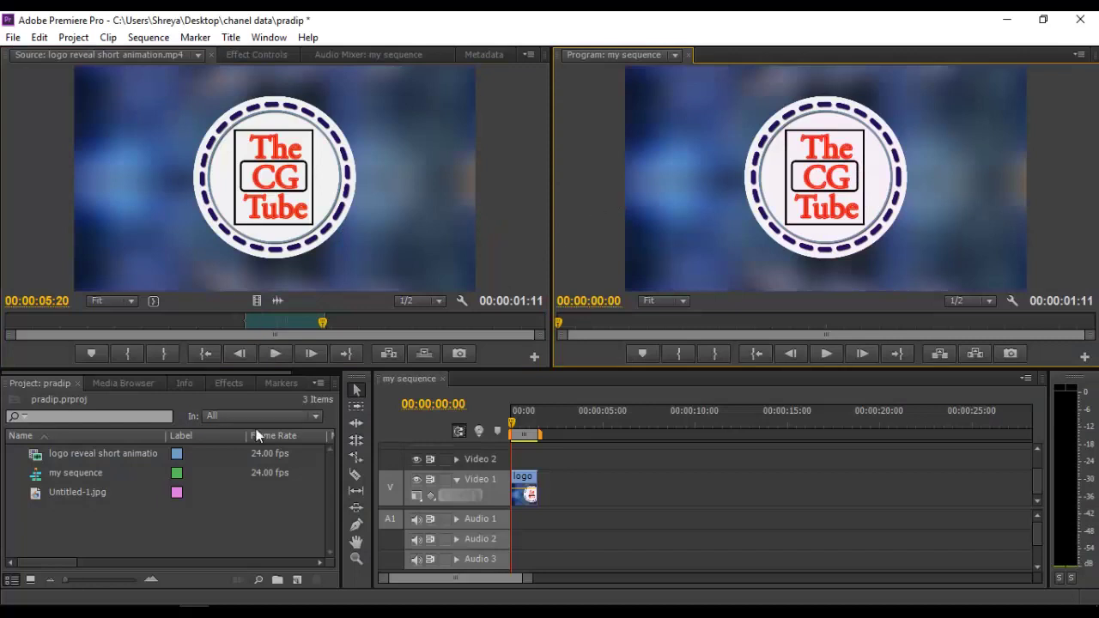
click(156, 511)
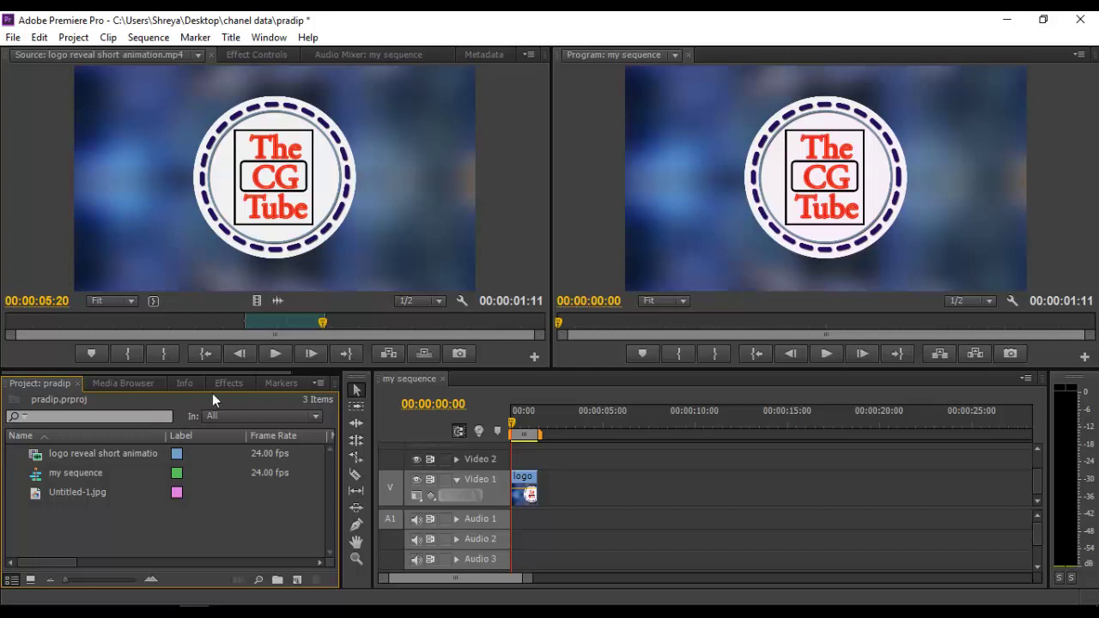
- Apply the Fast Blur effect from the Blur & Sharpen video effects to the logo clip on Video 1
click(236, 384)
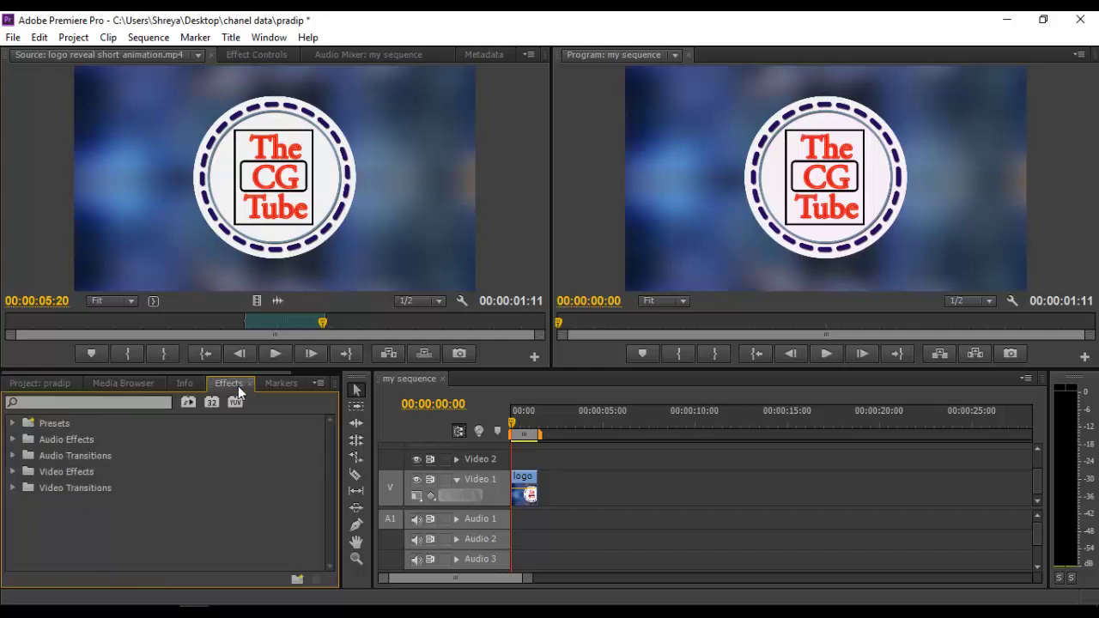
click(12, 472)
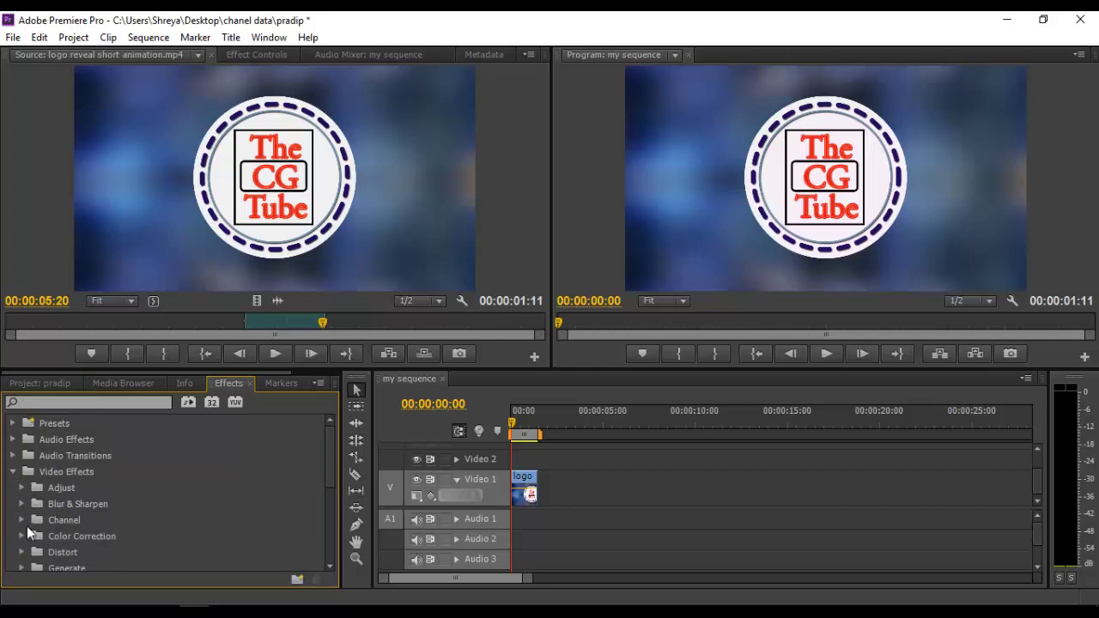
click(22, 505)
scroll(103, 515, down, 1)
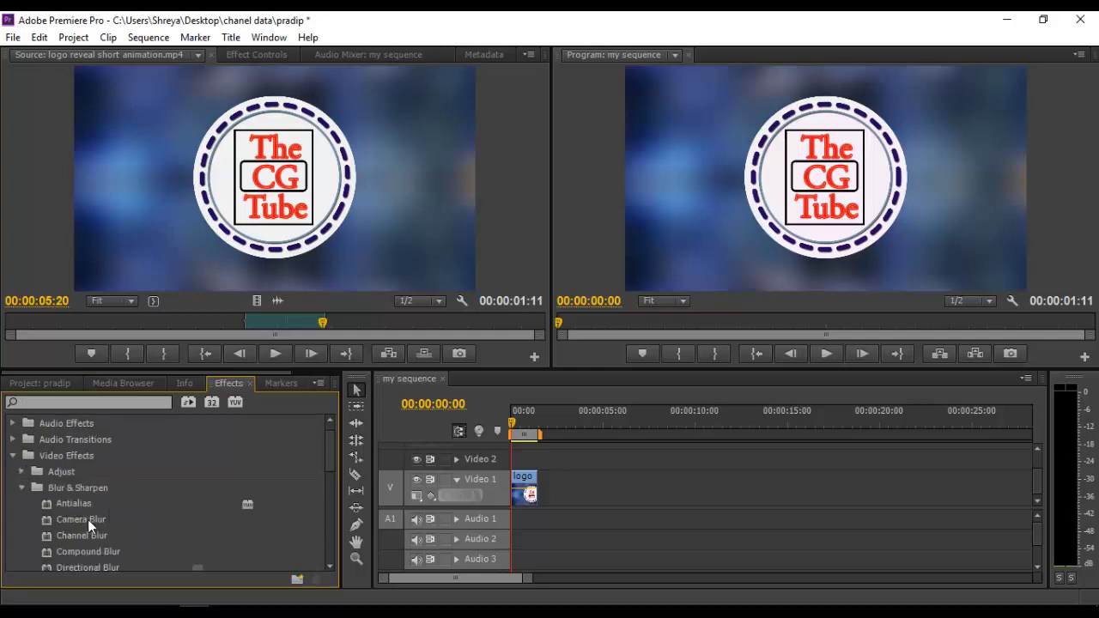
scroll(154, 505, down, 2)
scroll(138, 515, down, 2)
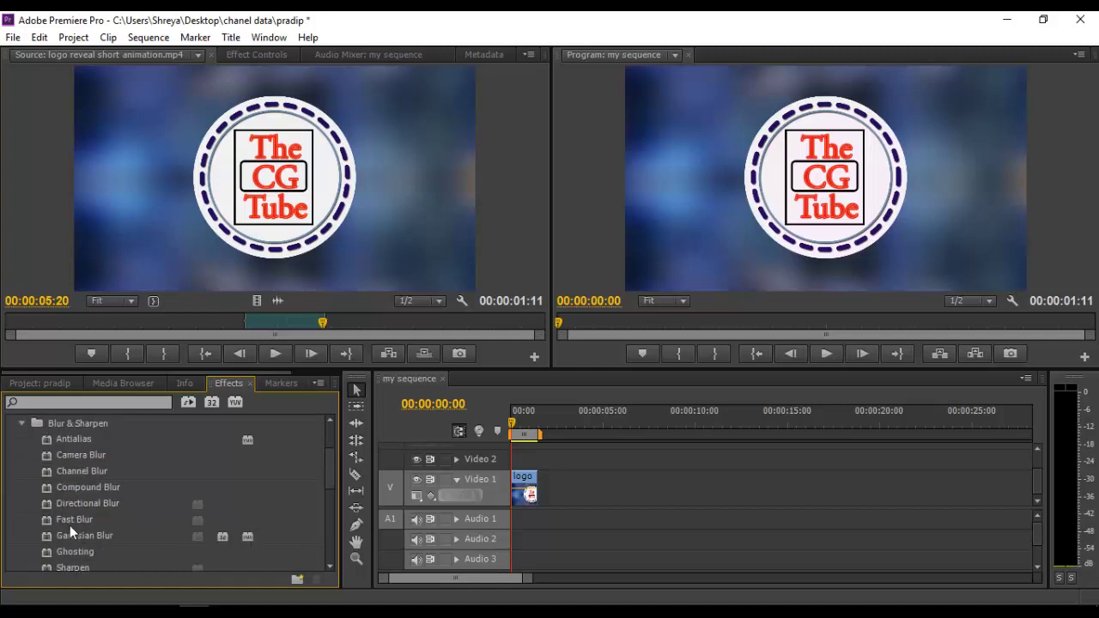
drag(69, 525, 525, 492)
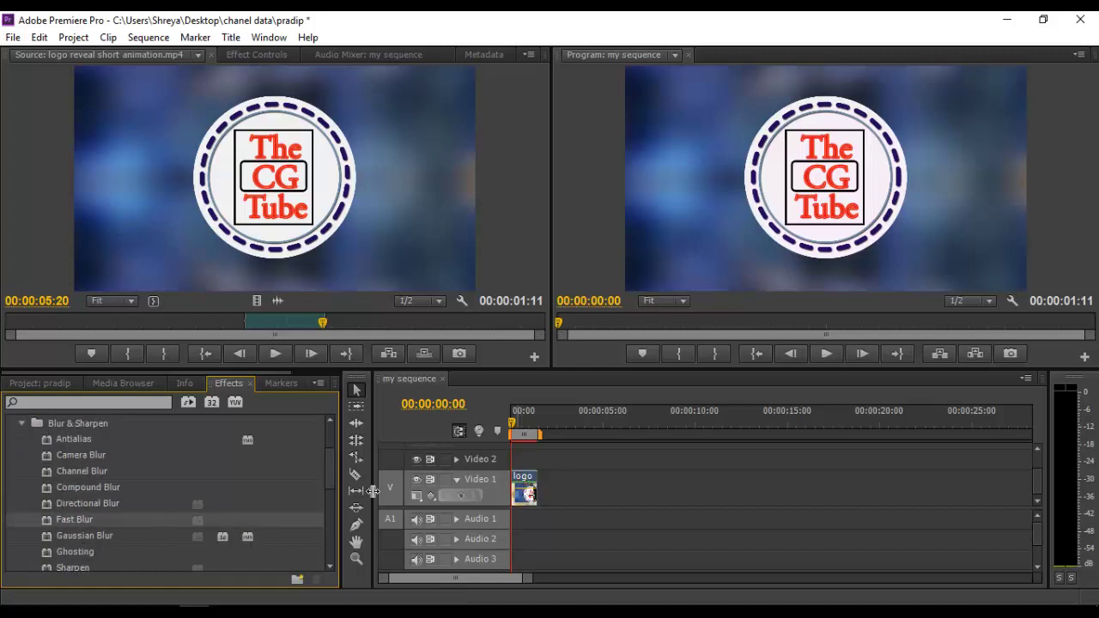
- Set the Fast Blur's Blurriness to 766 in the logo clip's effect controls
click(432, 167)
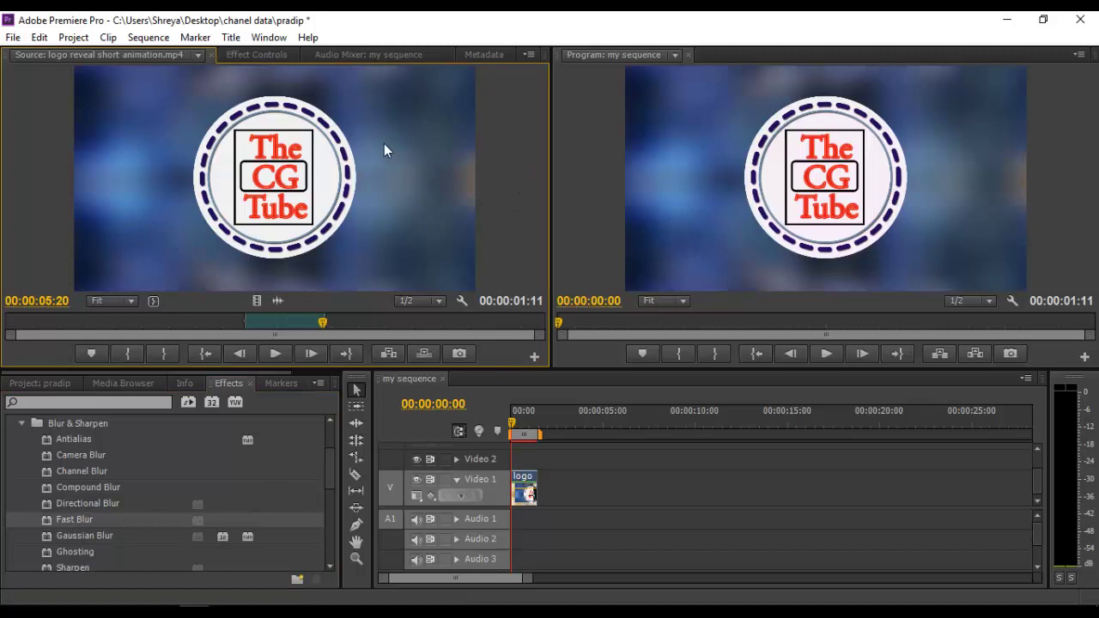
click(255, 55)
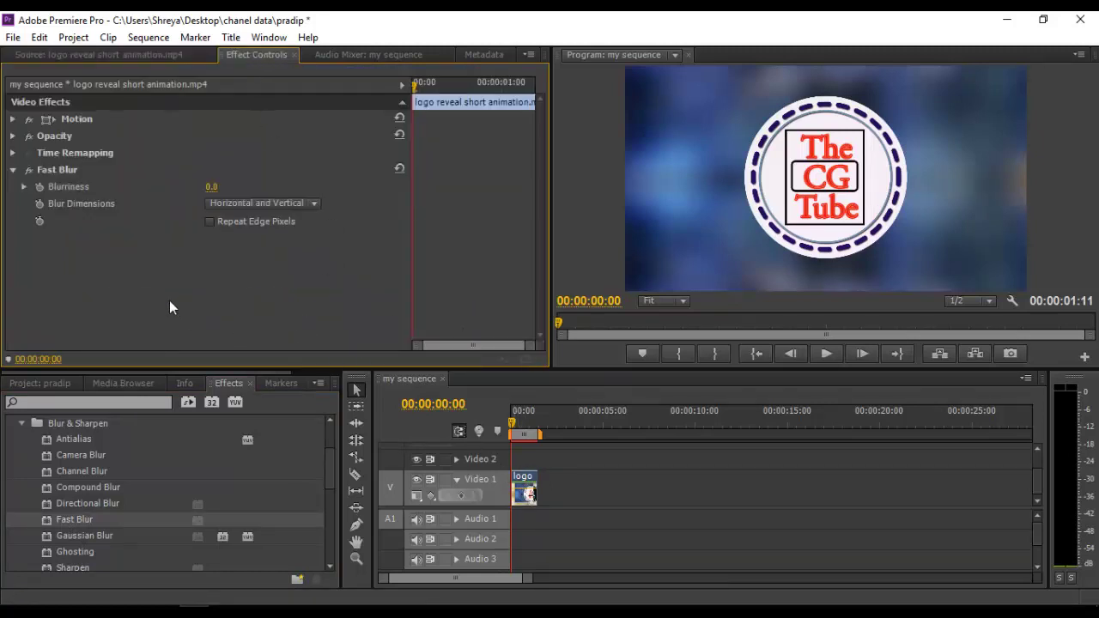
drag(209, 186, 114, 275)
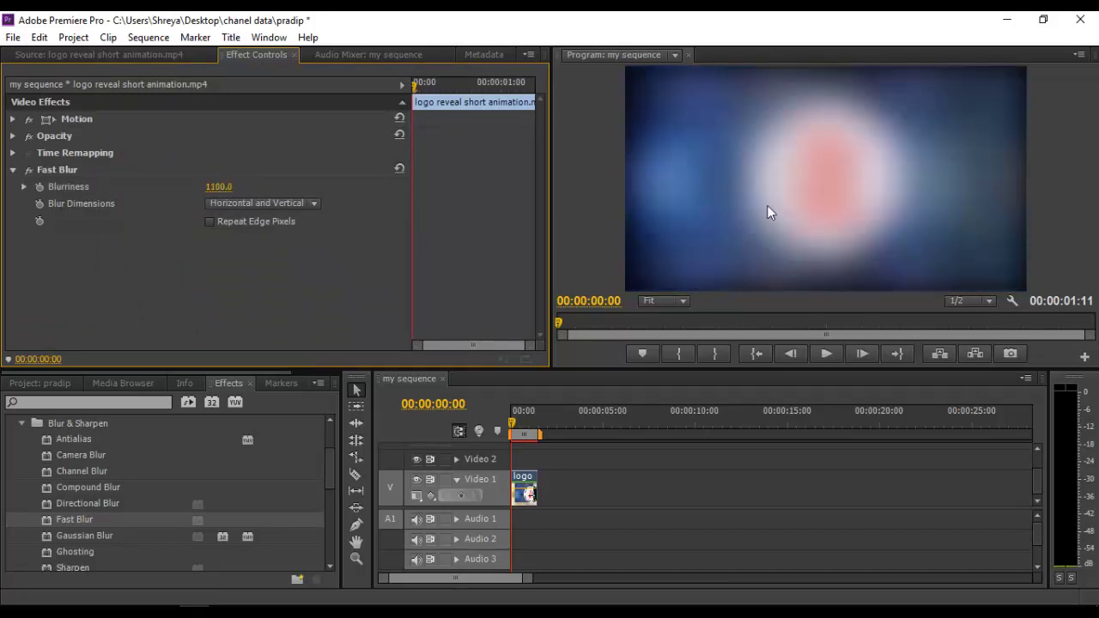
drag(216, 186, 226, 188)
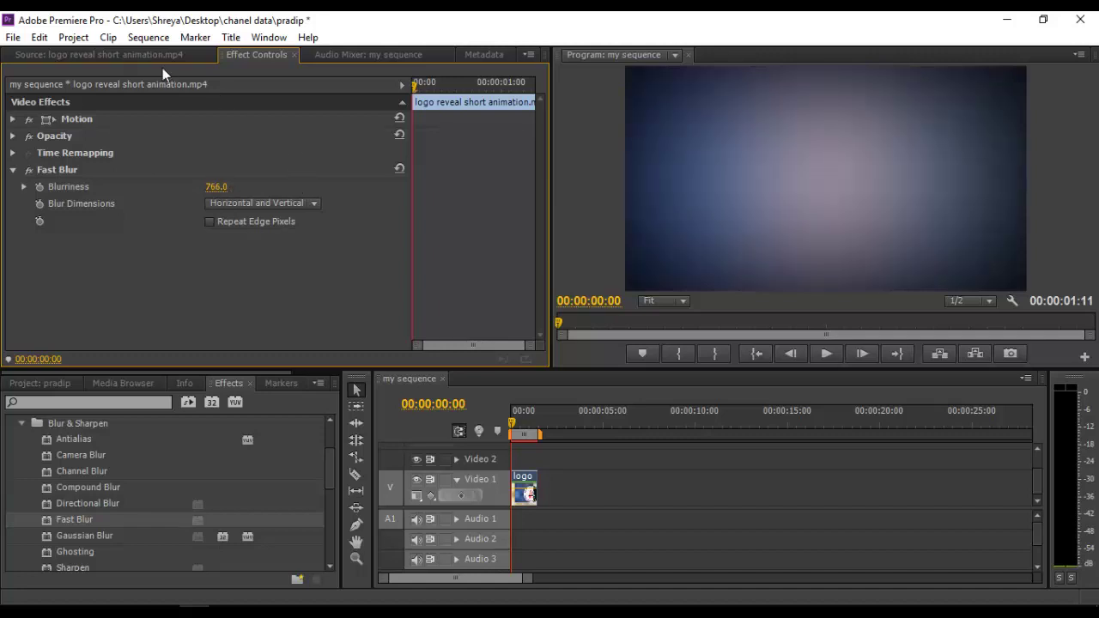
- Compare the original clip in the Source monitor with the blurred result in the Program monitor, and return to the project contents
click(129, 57)
click(589, 191)
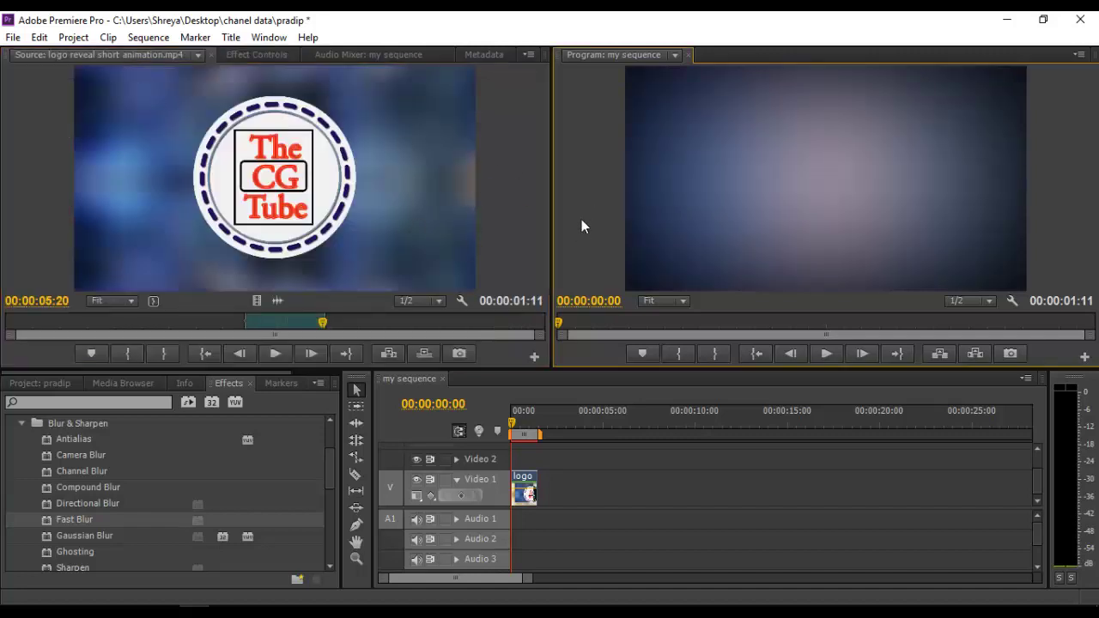
click(462, 406)
click(498, 400)
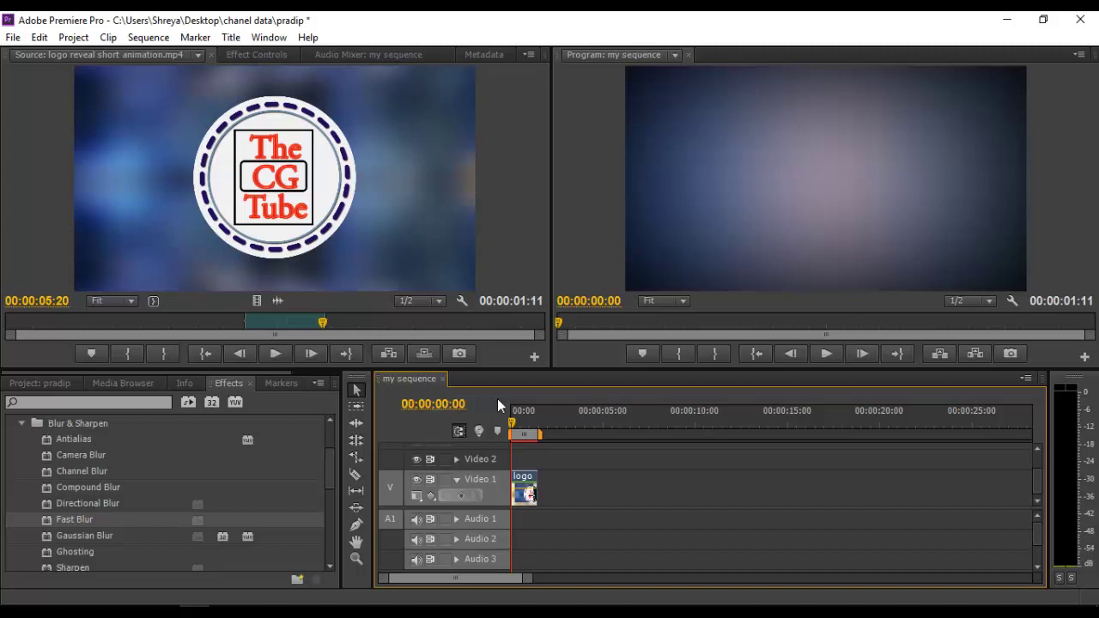
click(180, 402)
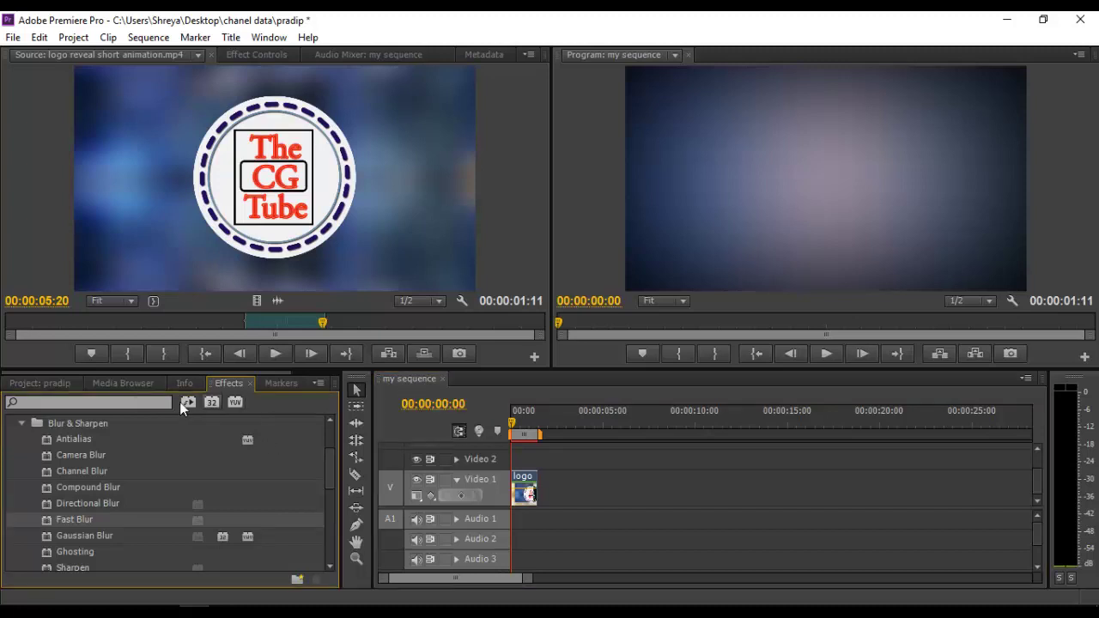
click(51, 384)
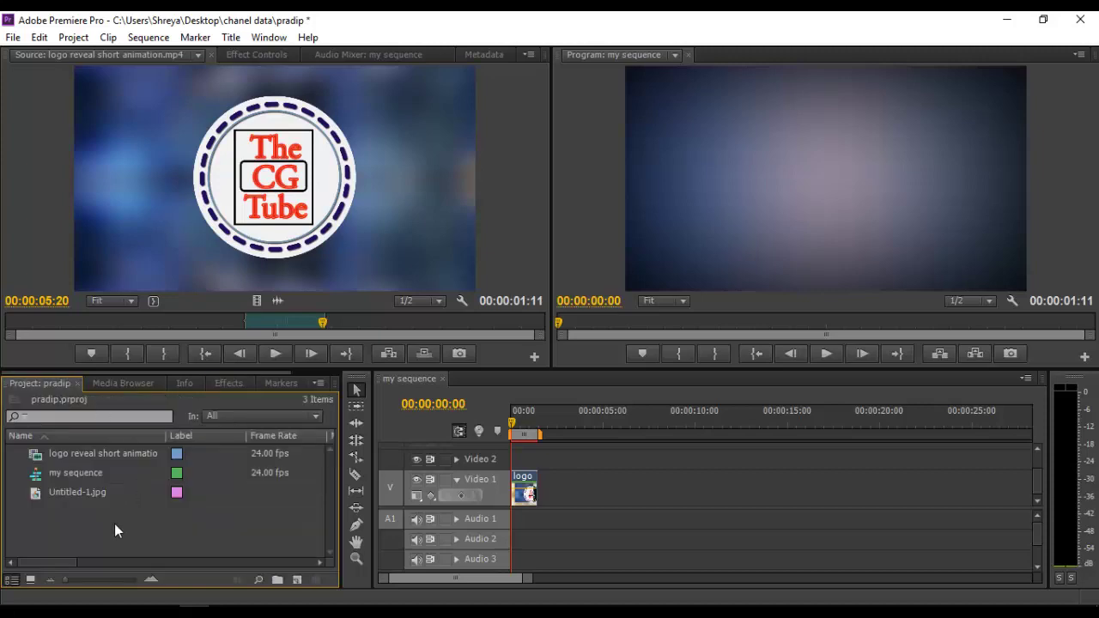